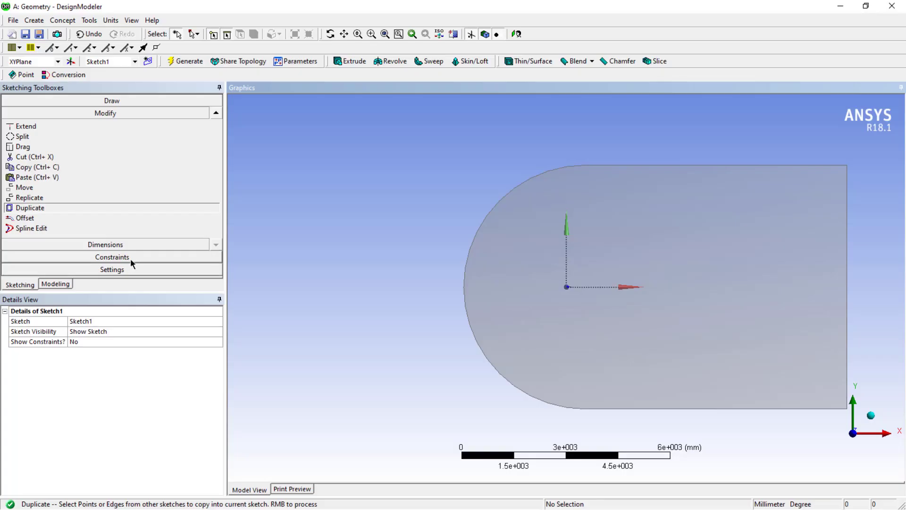
Start a plane slice in DesignModeler, close DesignModeler, and switch to SOLIDWORKS
click(650, 64)
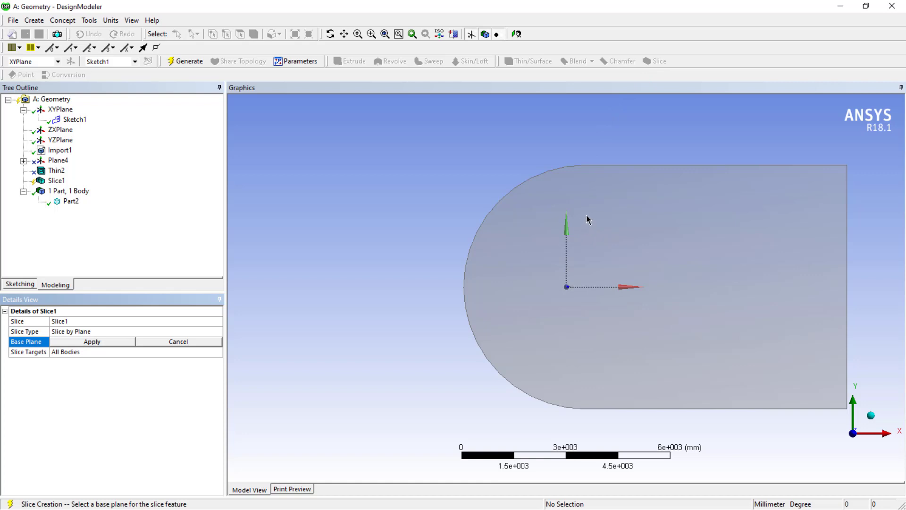
click(890, 7)
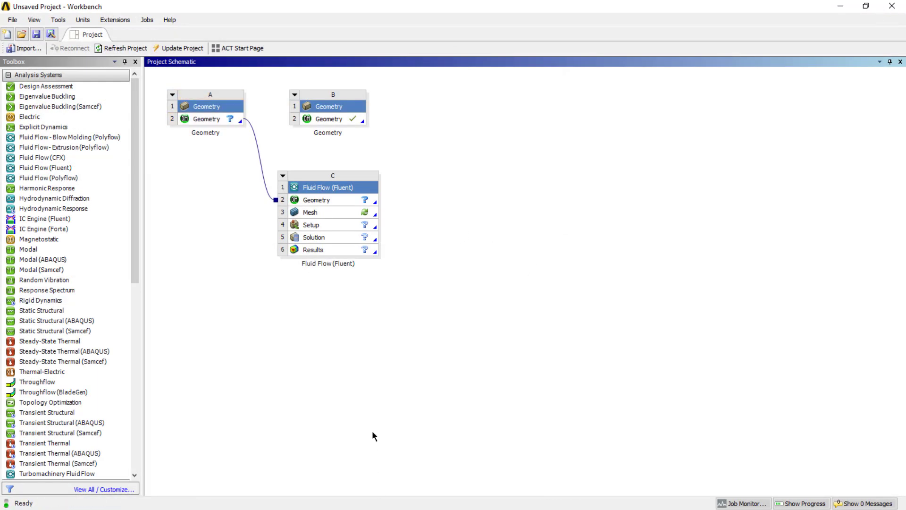
key(super)
Bring Part2 forward, start a sketch on the extruded face, then discard it
click(367, 505)
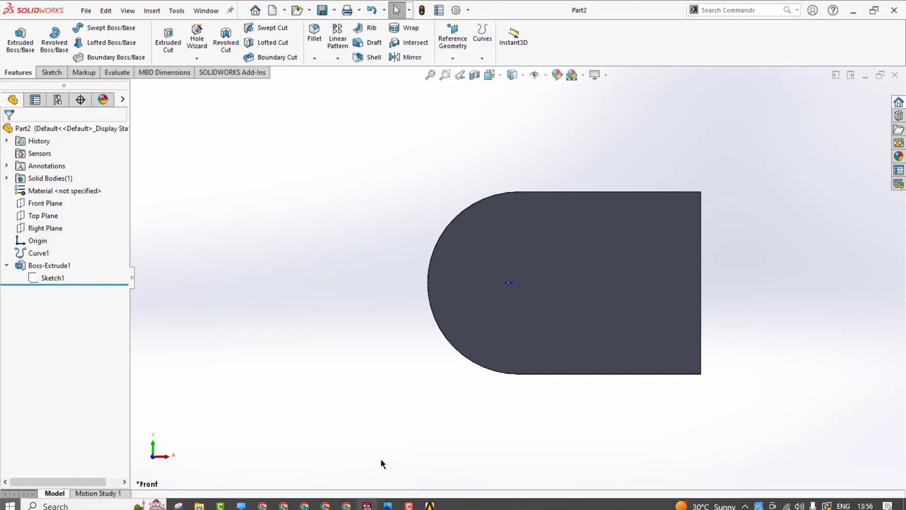
click(560, 273)
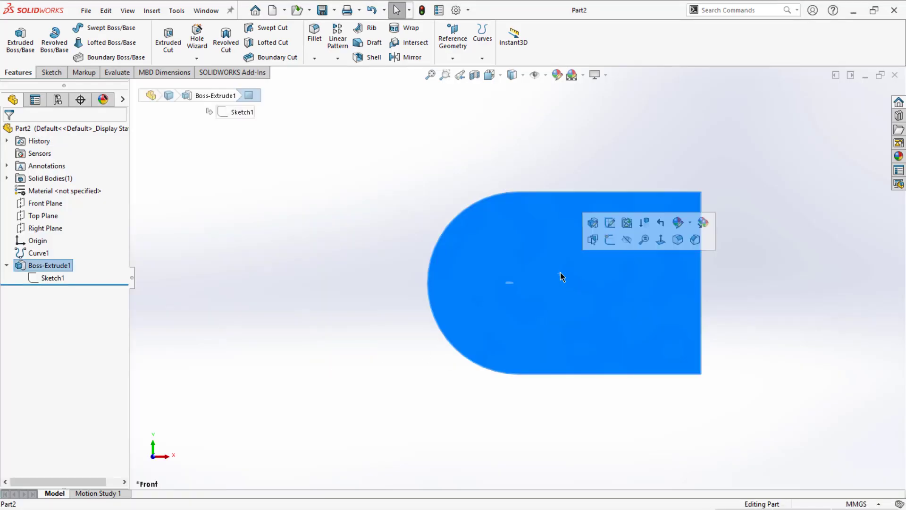
click(610, 239)
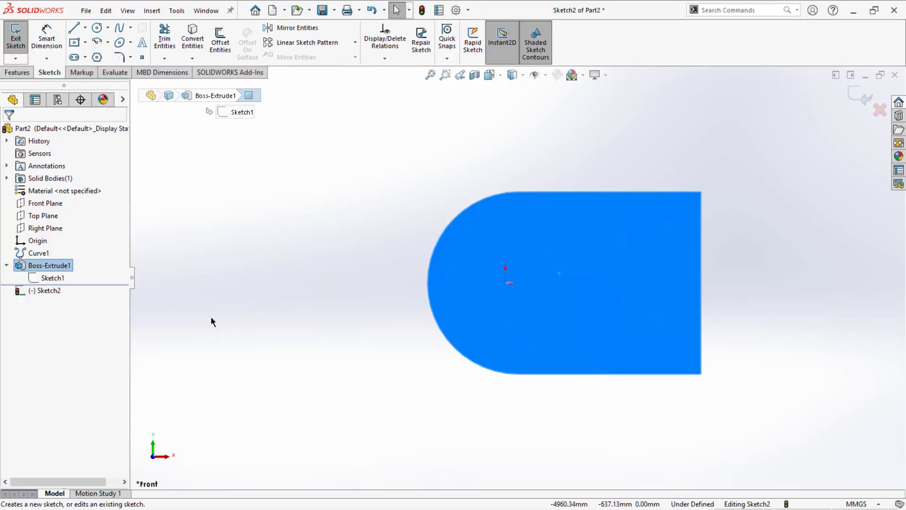
click(40, 277)
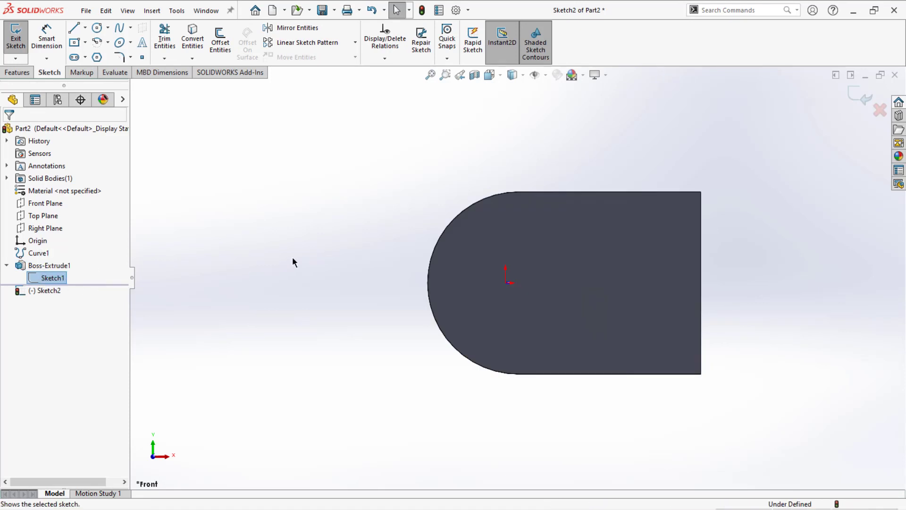
click(857, 96)
scroll(651, 222, down, 5)
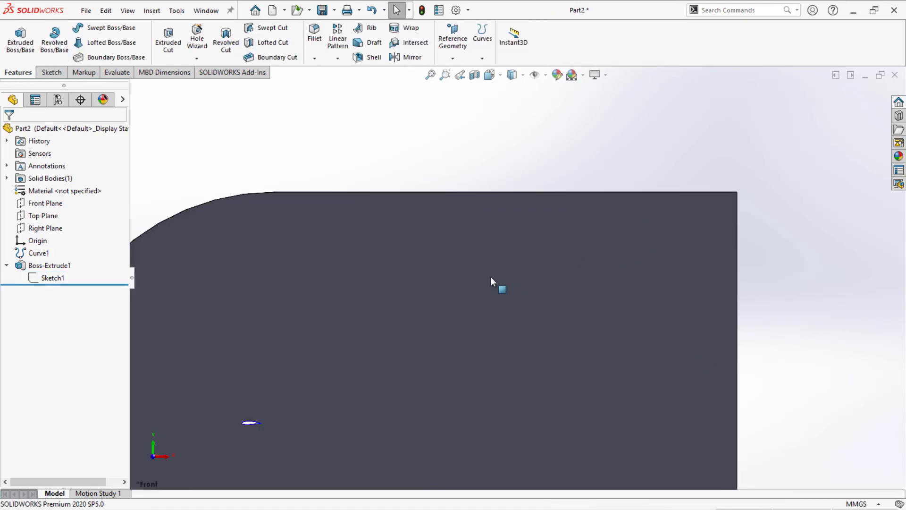
scroll(490, 282, up, 3)
Delete the Boss-Extrude1 feature and confirm the deletion
right_click(54, 267)
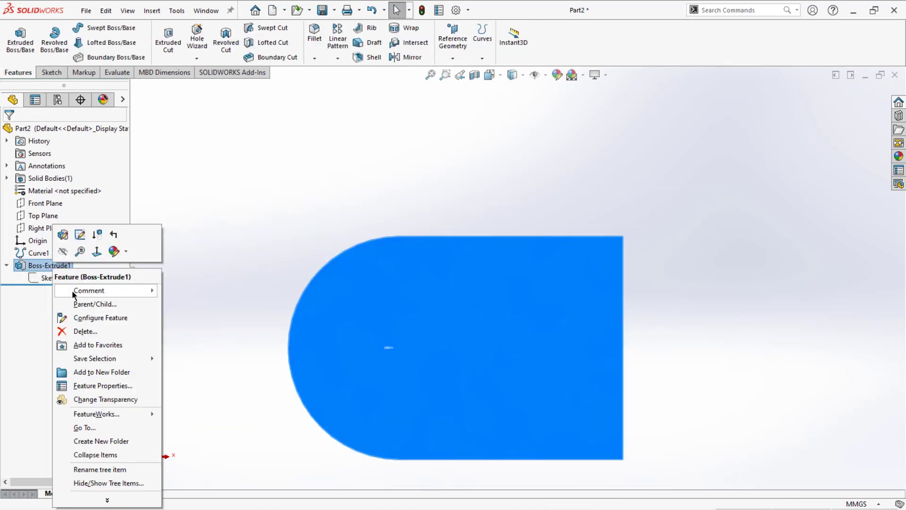
click(81, 331)
click(525, 203)
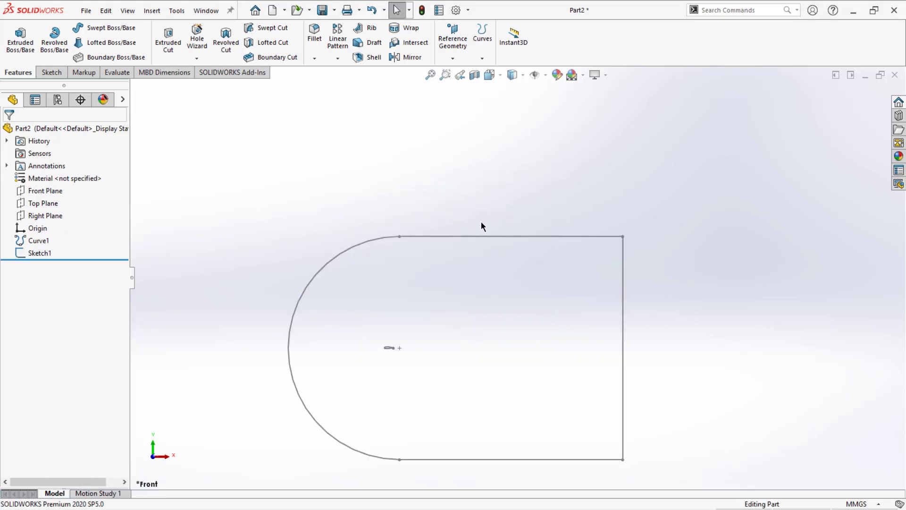
scroll(386, 359, down, 2)
scroll(469, 325, up, 6)
scroll(472, 313, down, 2)
scroll(472, 311, up, 5)
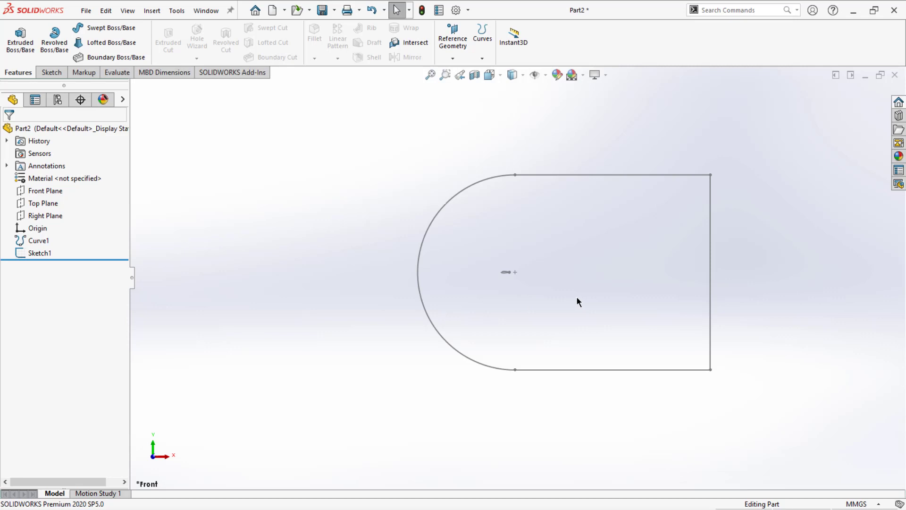
Edit Sketch1 and begin a reversed, inward offset of the D-shaped front arc
click(436, 219)
click(478, 165)
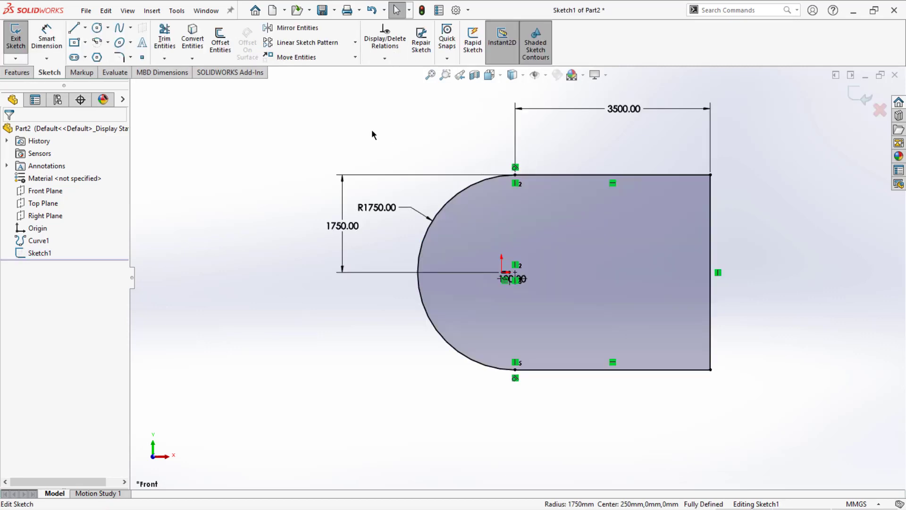
click(220, 43)
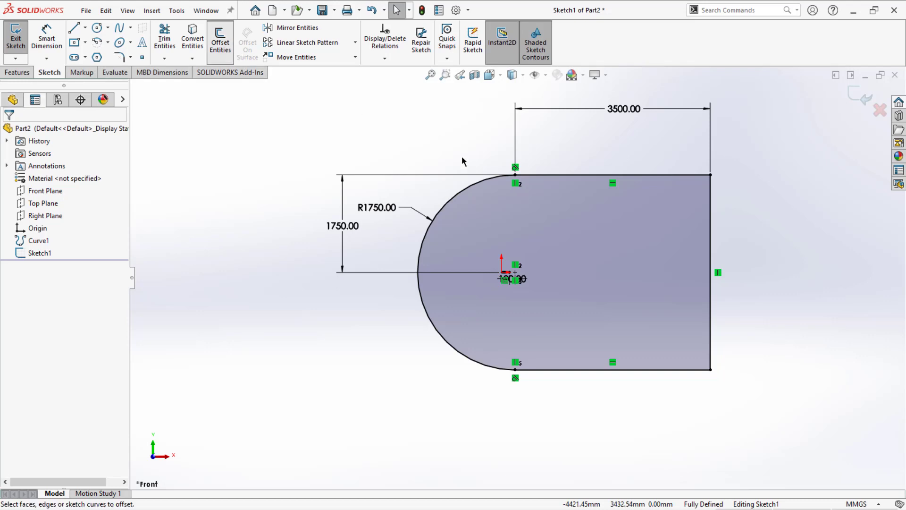
click(468, 194)
click(27, 189)
click(115, 163)
click(114, 163)
click(114, 163)
click(115, 162)
click(115, 163)
click(114, 162)
click(115, 163)
click(115, 163)
click(114, 163)
click(115, 163)
click(115, 163)
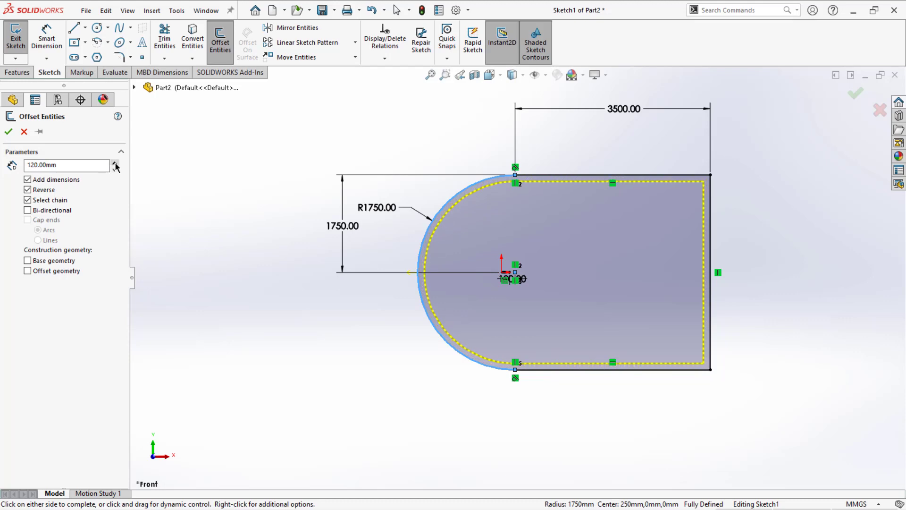
Offset only selected entities, add the top and bottom edges, and set 1300 mm
click(27, 200)
click(543, 175)
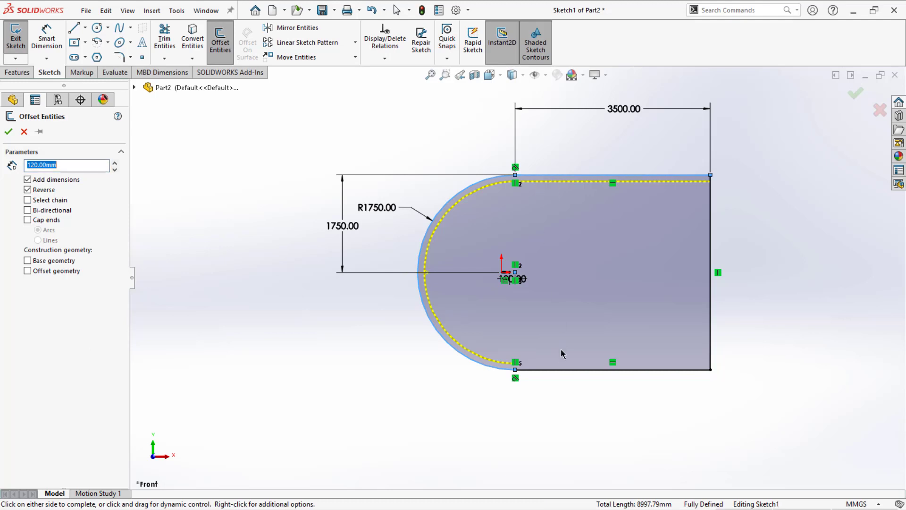
click(567, 370)
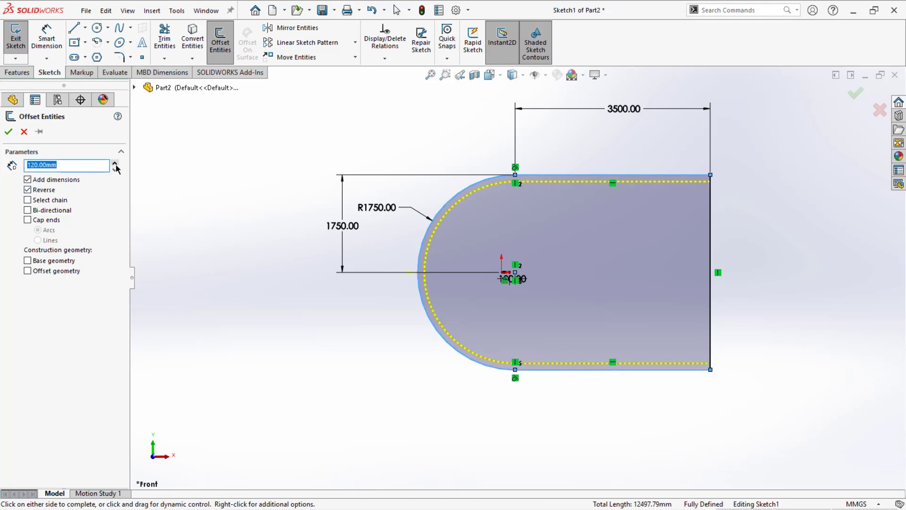
drag(115, 164, 115, 164)
scroll(507, 274, down, 5)
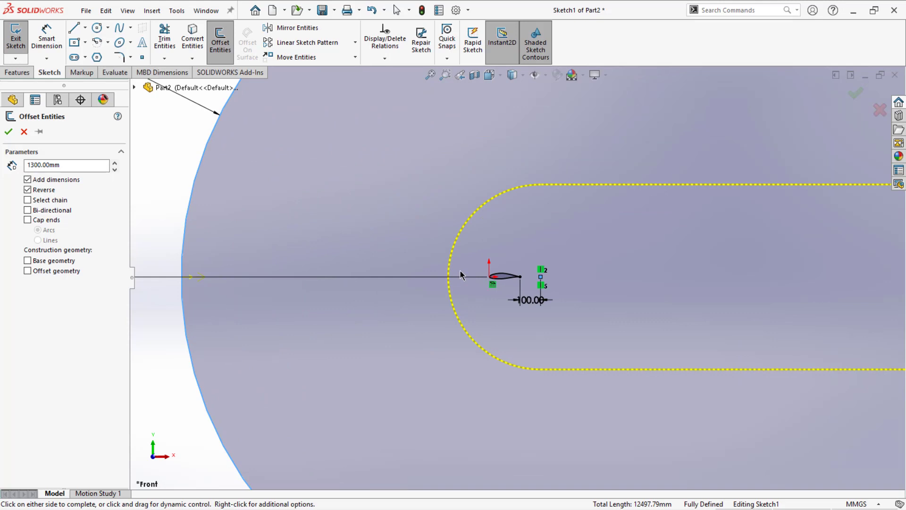
Accept the 1300 mm offset to create the inner contour
click(459, 268)
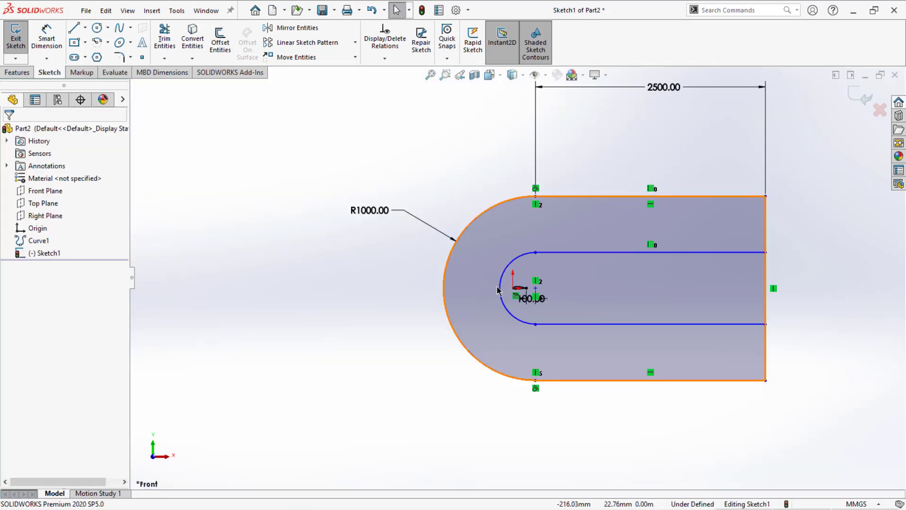
scroll(501, 289, down, 4)
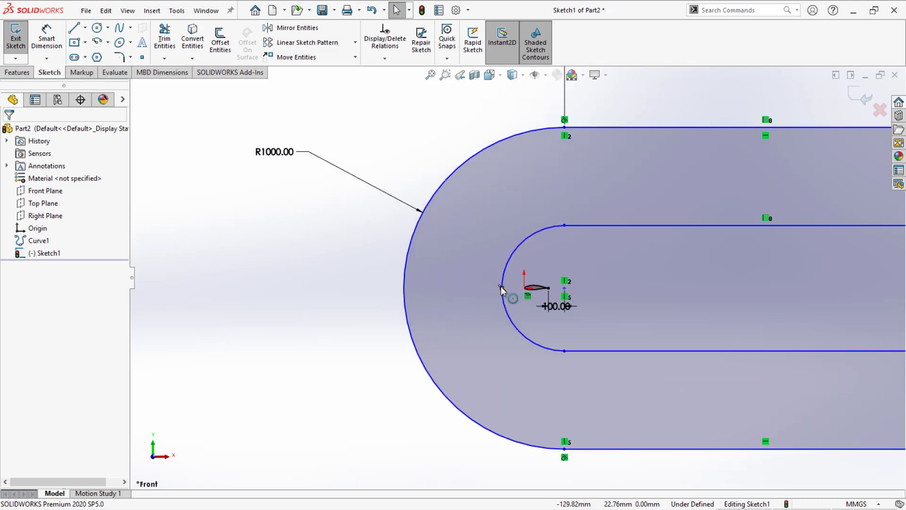
scroll(502, 289, up, 4)
scroll(583, 288, down, 4)
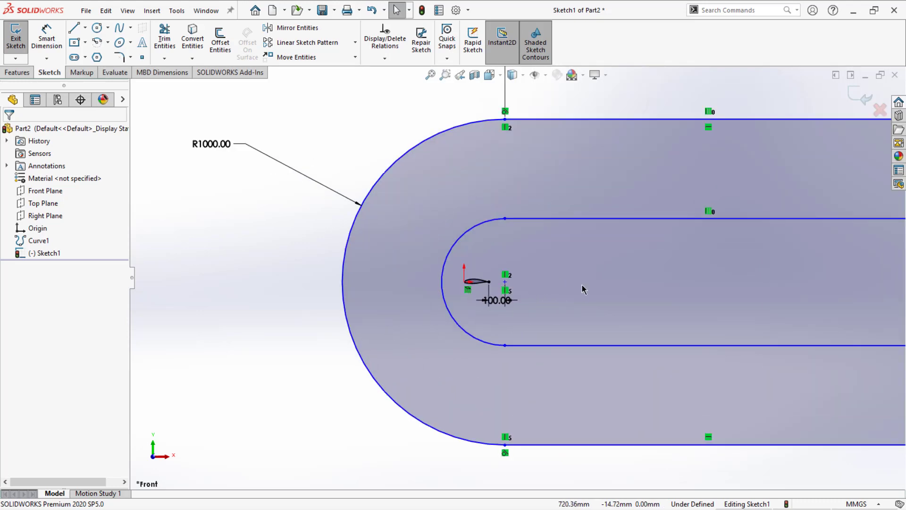
scroll(584, 289, up, 3)
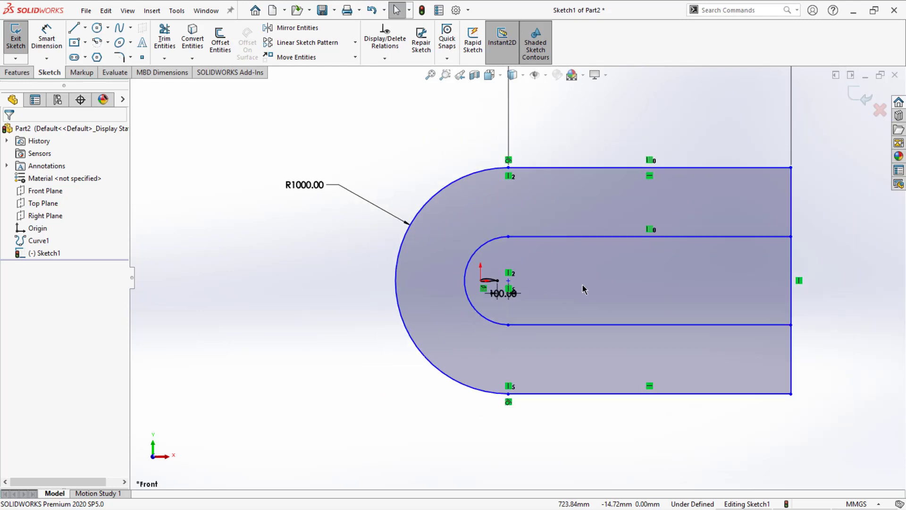
Delete the inner offset top line, arc and bottom line
click(539, 237)
key(Delete)
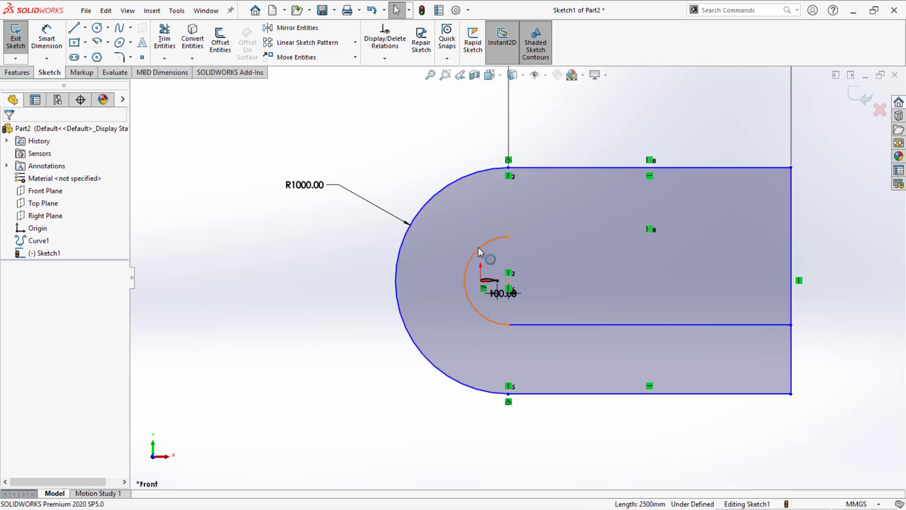
click(474, 255)
key(Delete)
click(558, 325)
key(Delete)
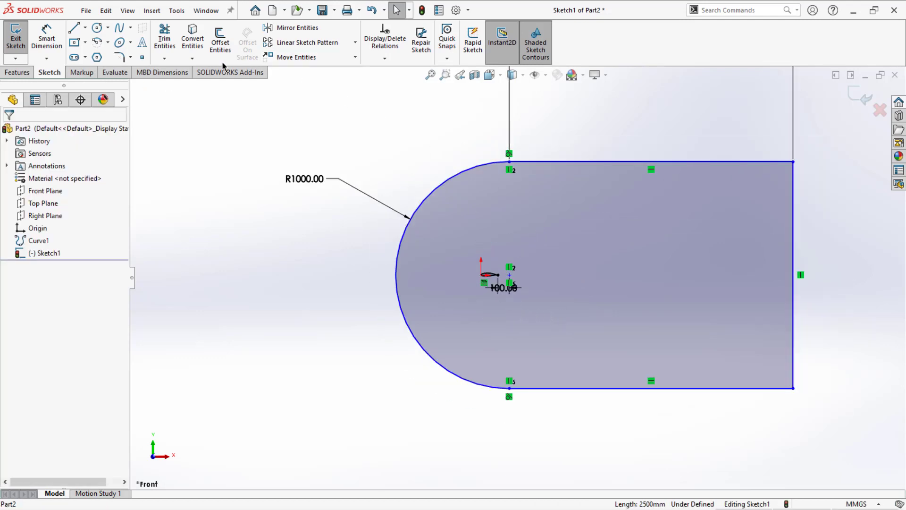
Dimension the top edge 1000 mm from the centreline, fully defining Sketch1
click(795, 232)
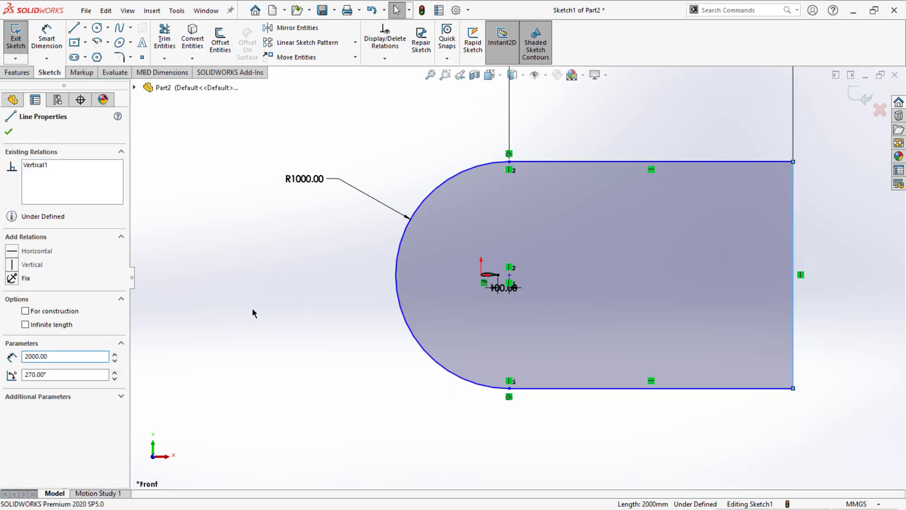
click(247, 287)
click(47, 40)
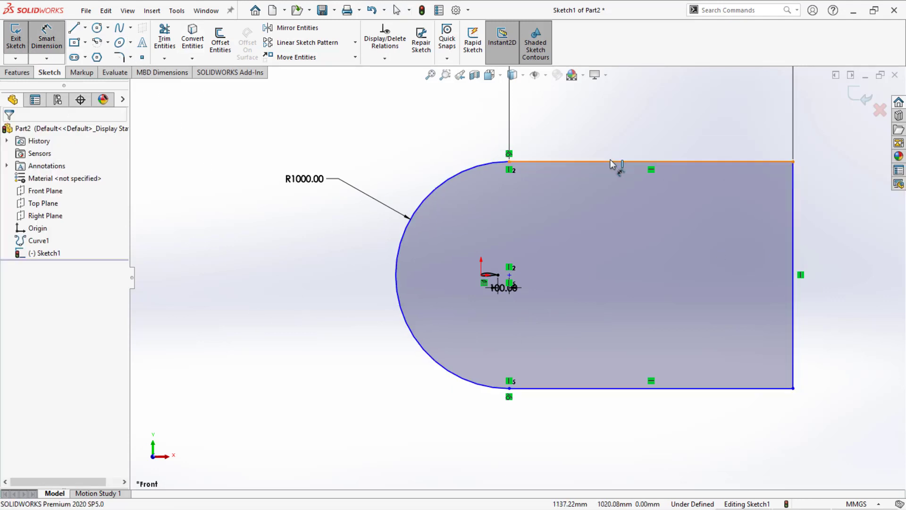
click(617, 162)
click(489, 275)
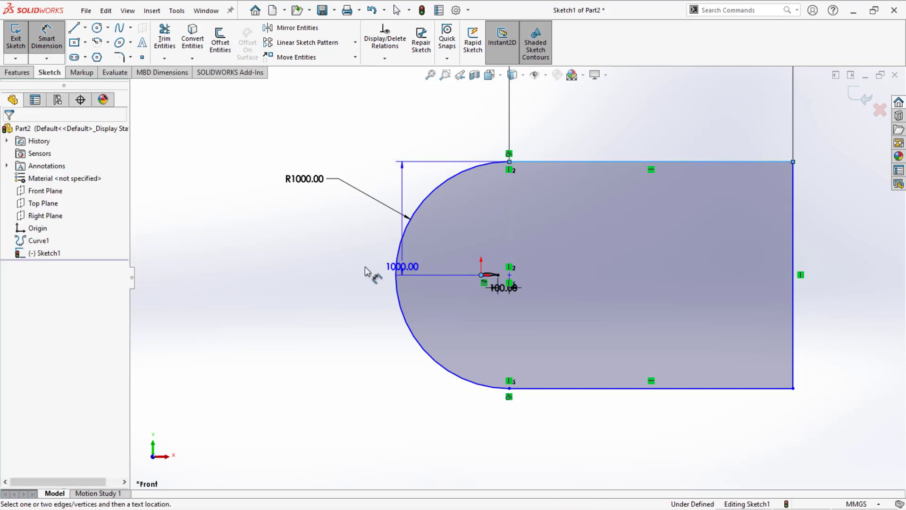
click(242, 244)
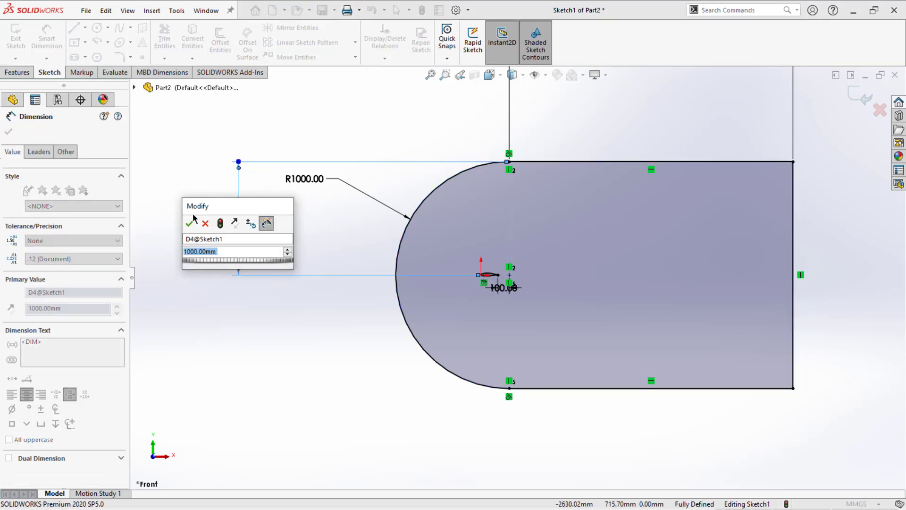
click(190, 224)
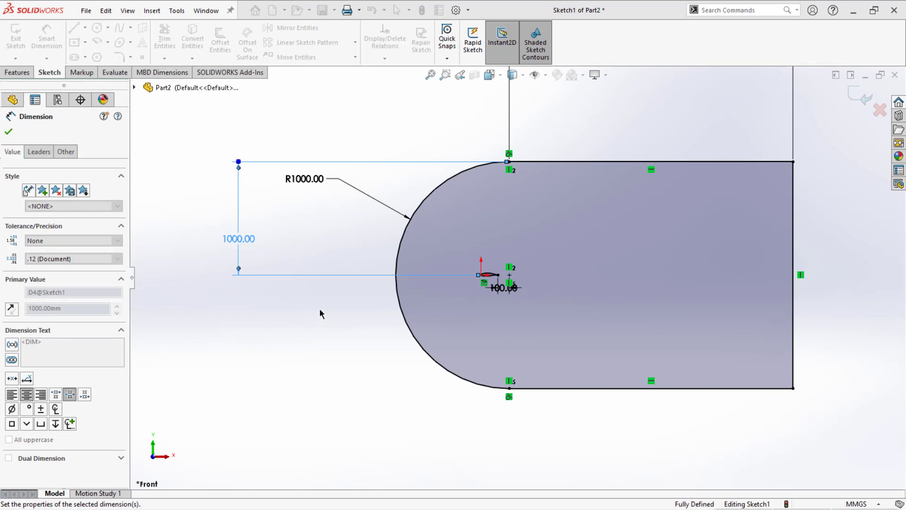
scroll(609, 247, down, 2)
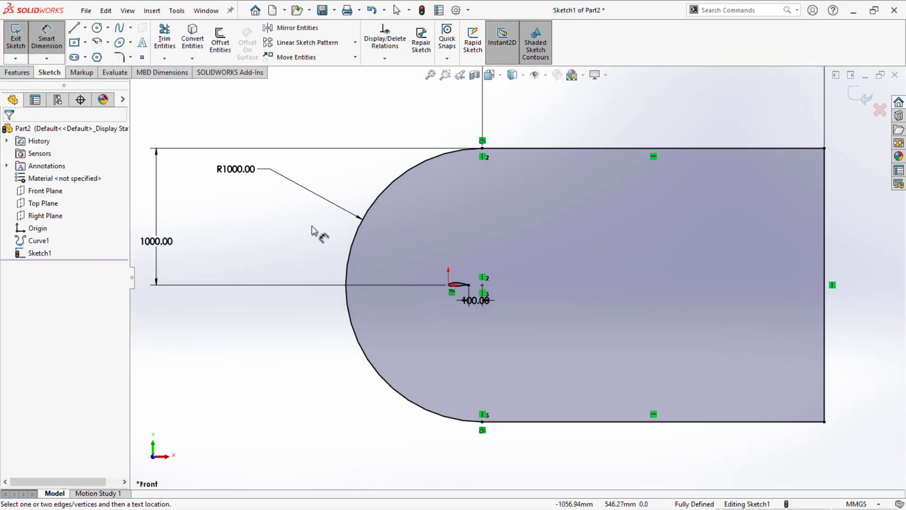
scroll(307, 241, up, 2)
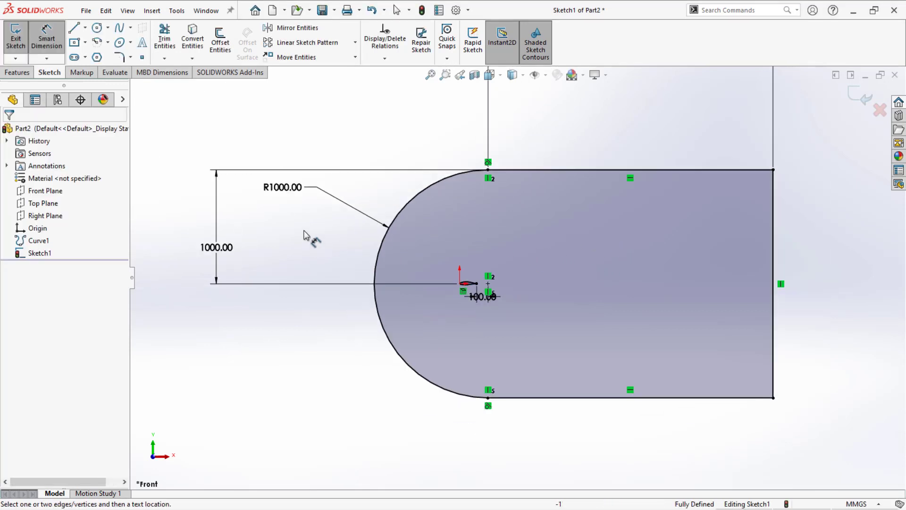
Draw a corner rectangle strip across the airfoil, extending past the domain's right end
click(87, 44)
click(82, 59)
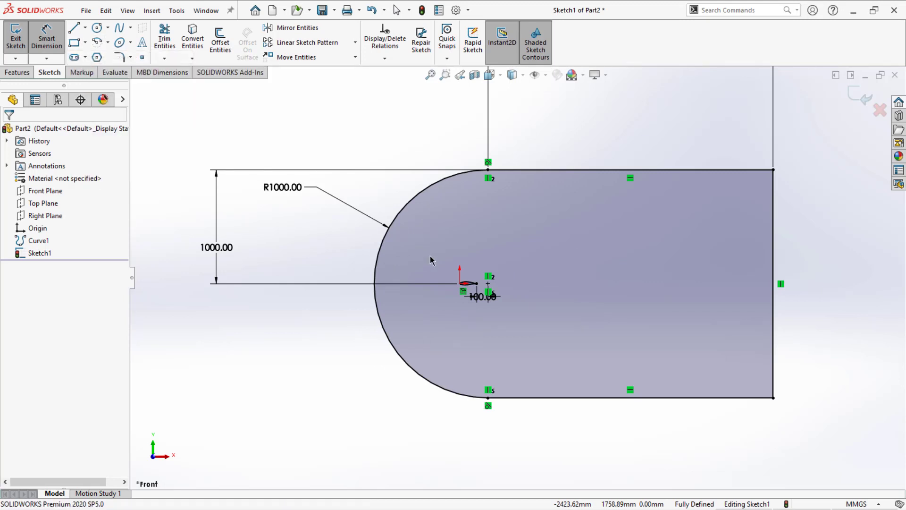
drag(802, 267, 441, 297)
key(Escape)
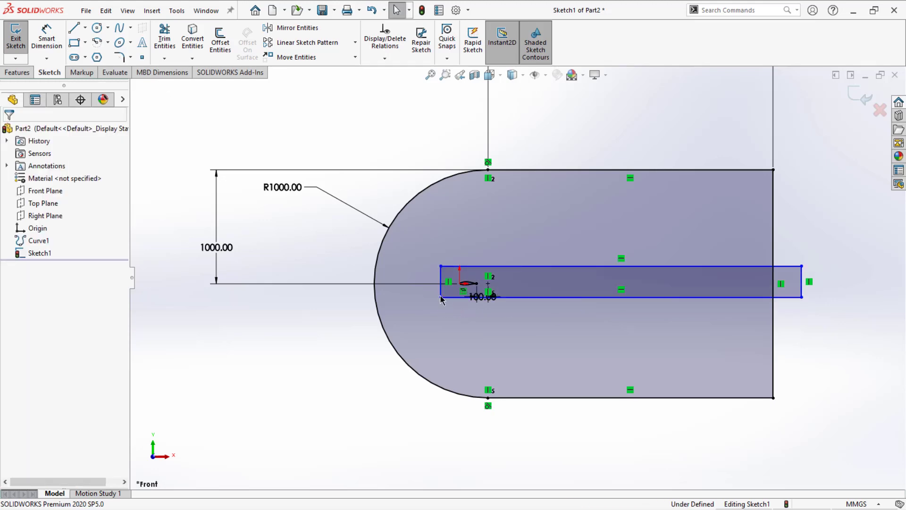
scroll(466, 287, down, 1)
scroll(466, 286, down, 2)
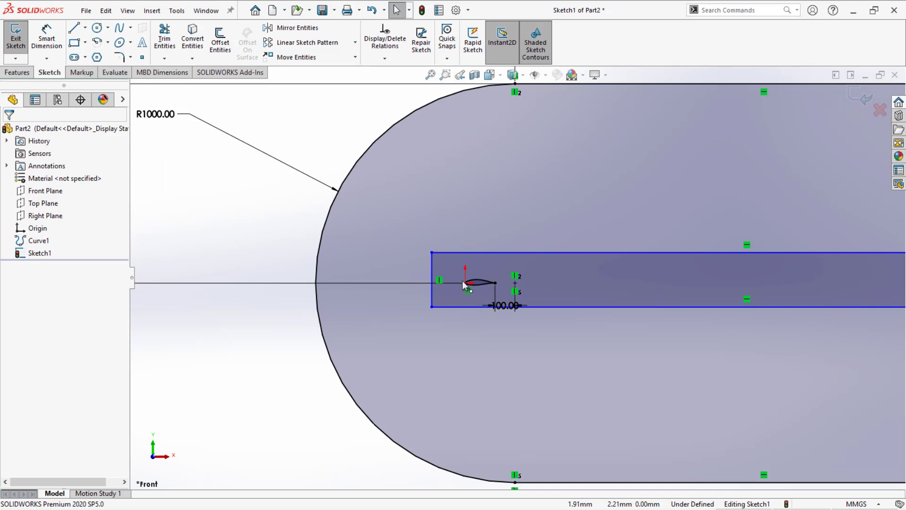
Dimension the strip's top and bottom edges 100 mm from the origin
click(47, 38)
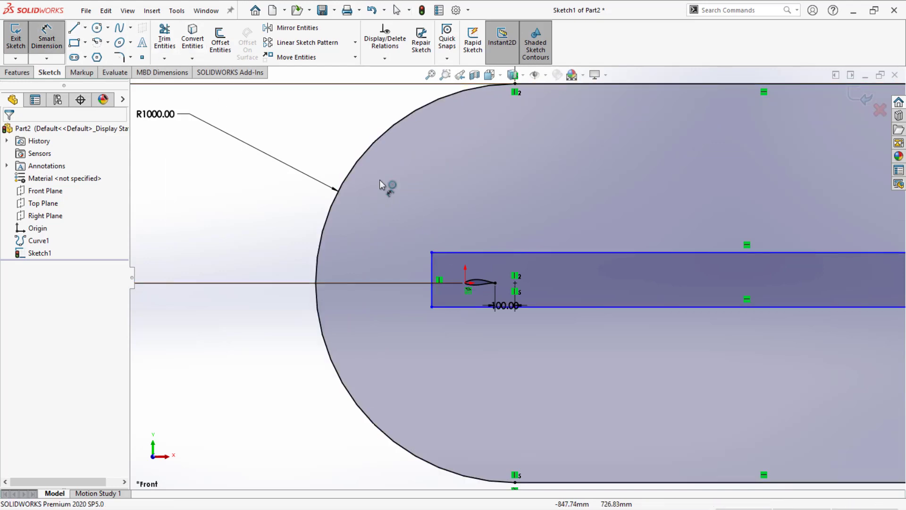
click(453, 253)
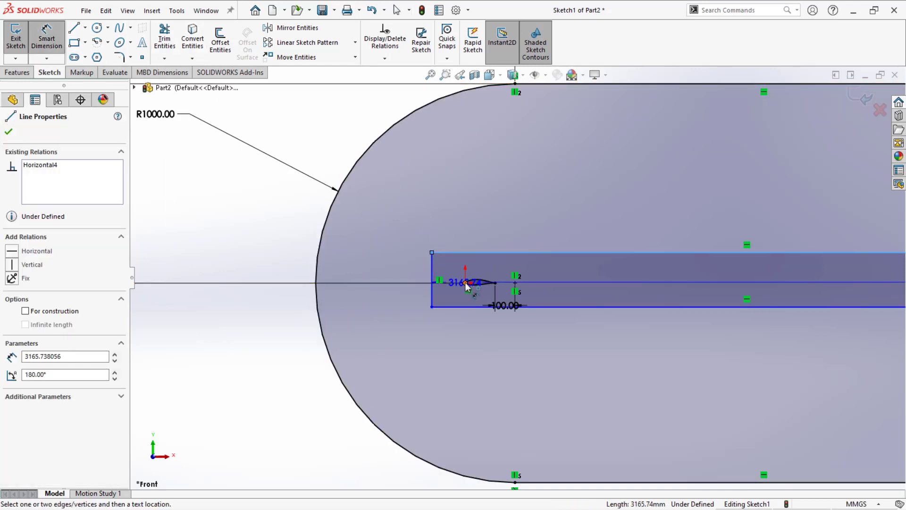
click(466, 283)
click(374, 270)
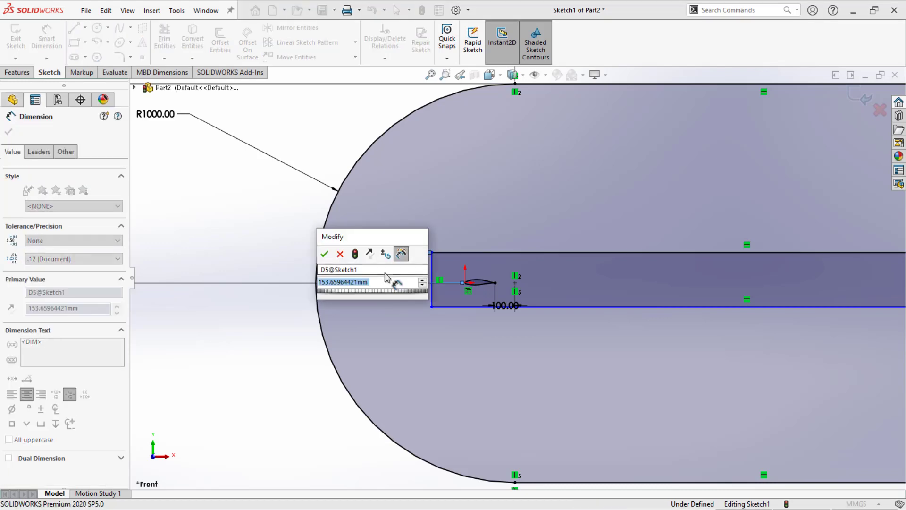
text(100)
key(Return)
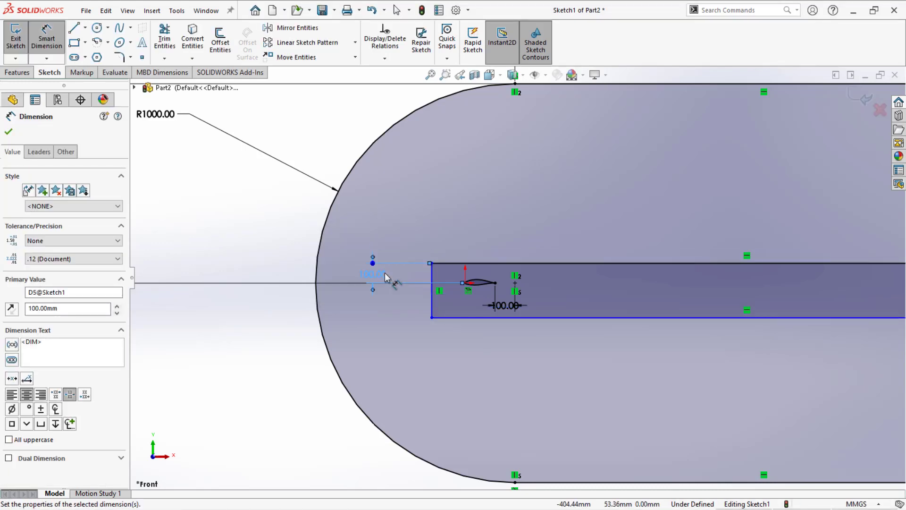
click(467, 283)
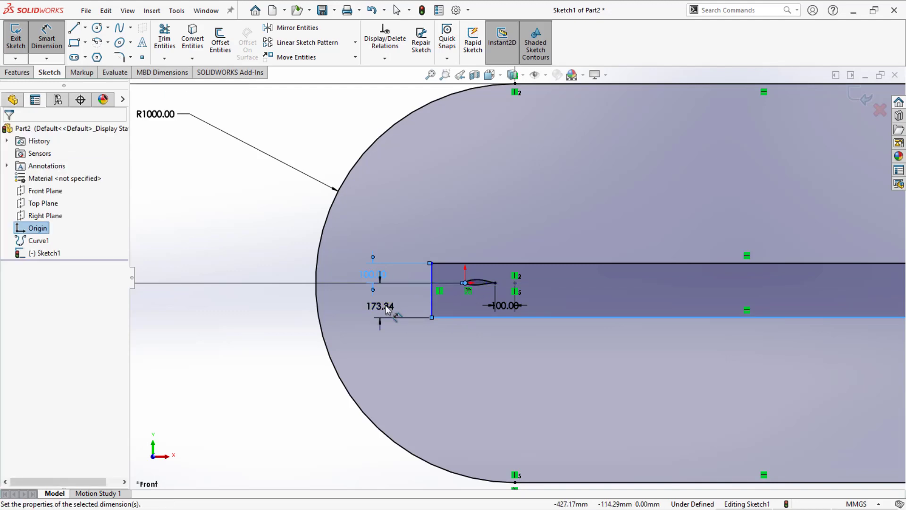
click(385, 305)
text(100)
key(Return)
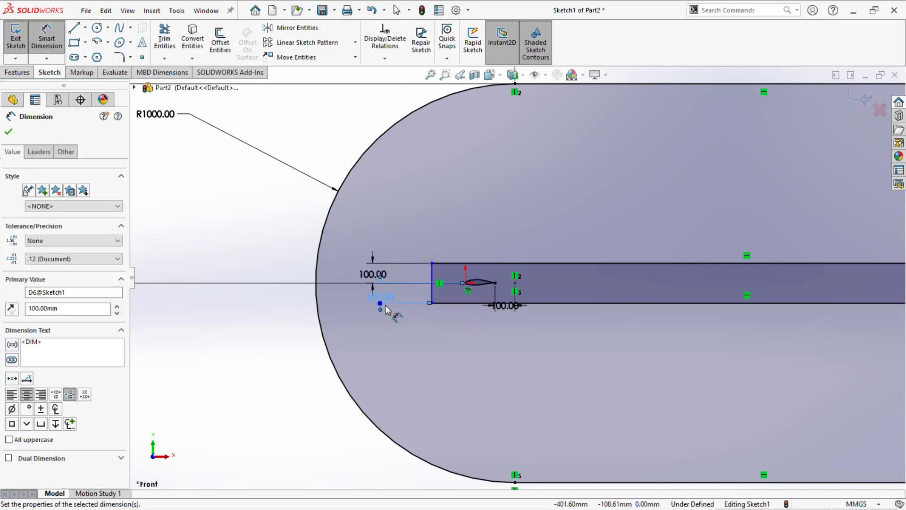
scroll(406, 283, down, 2)
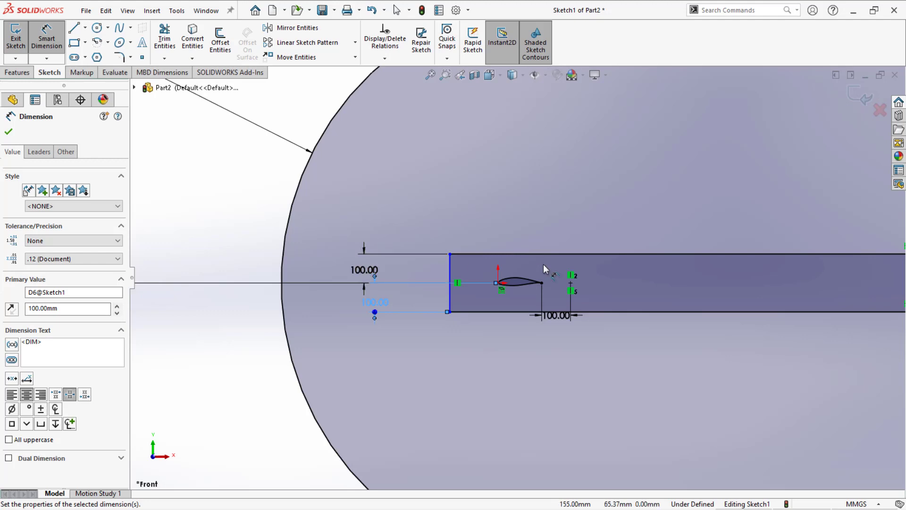
scroll(543, 264, up, 5)
scroll(538, 274, down, 5)
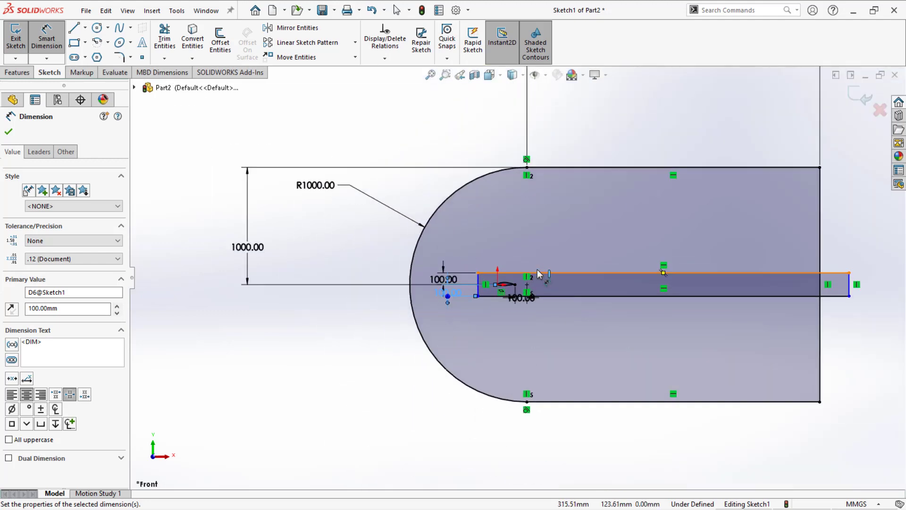
scroll(529, 279, up, 4)
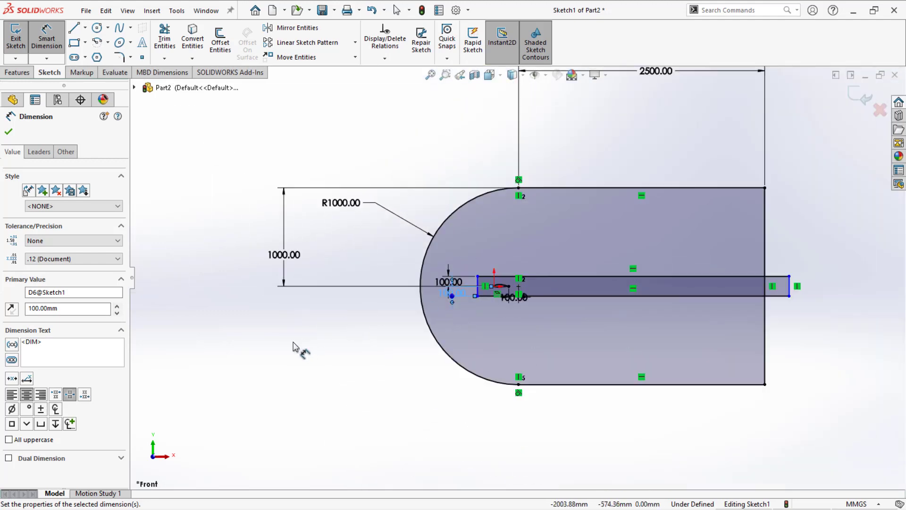
Draw an ellipse centred on the airfoil, its long radius along the chord
click(119, 43)
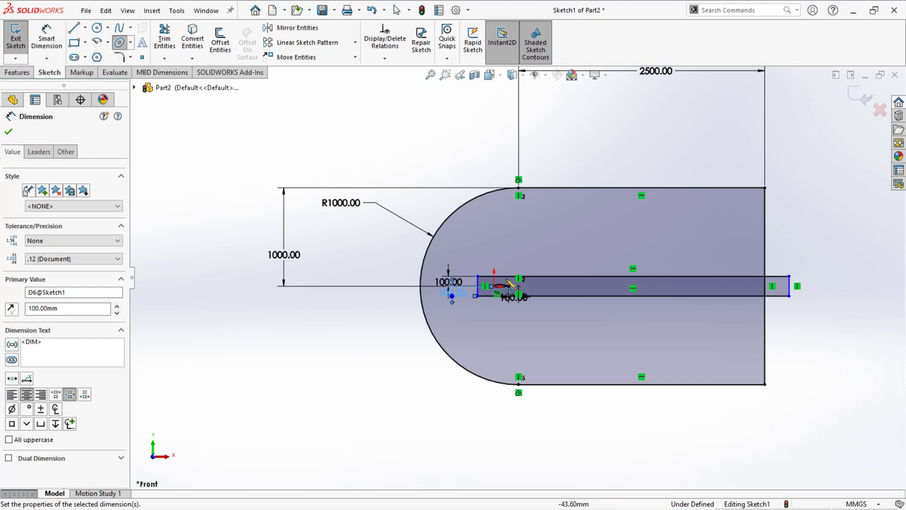
scroll(495, 274, down, 6)
click(528, 387)
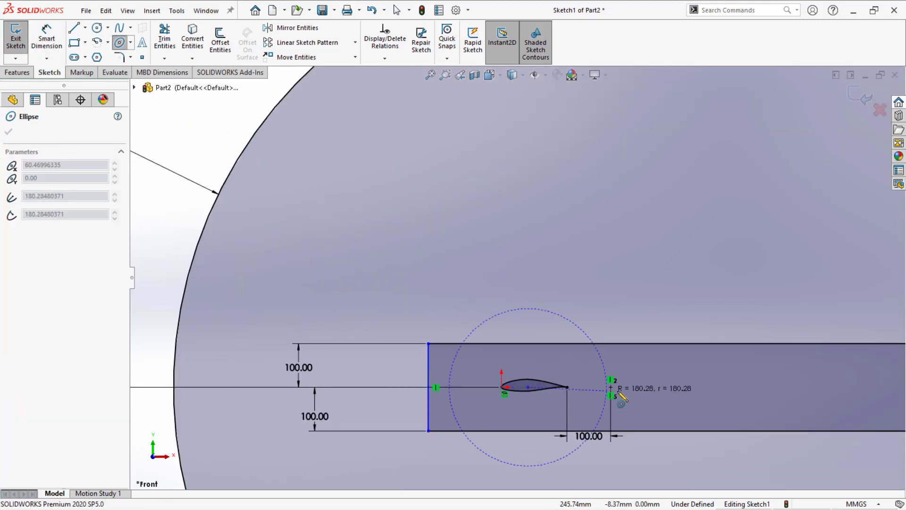
click(815, 387)
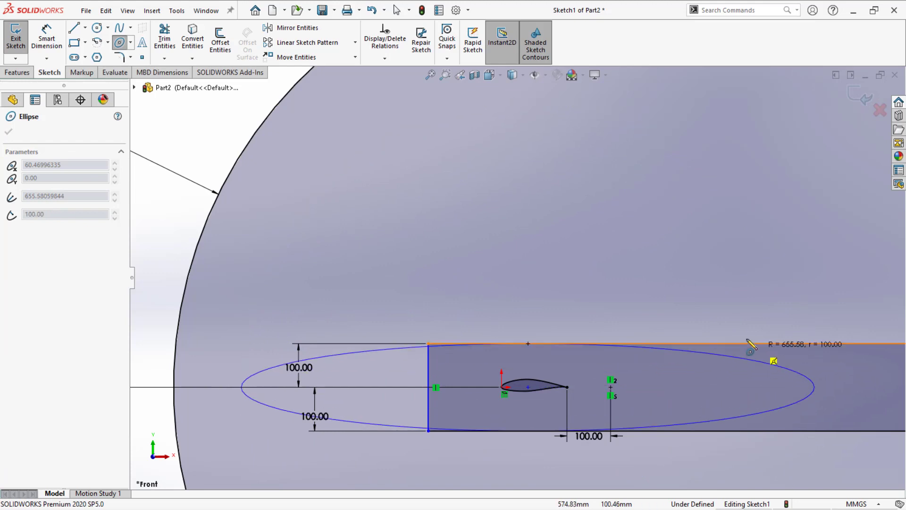
click(735, 302)
key(Escape)
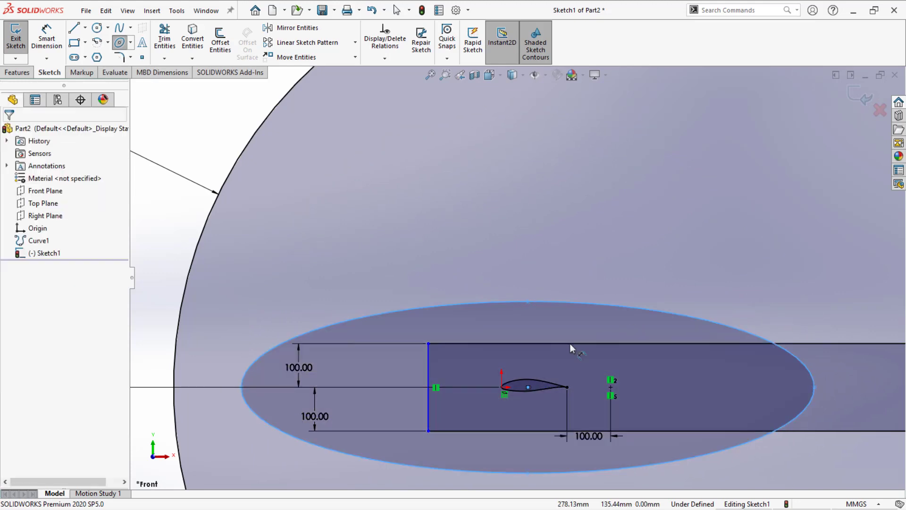
Move and stretch the ellipse downstream, starting just ahead of the leading edge
drag(529, 387, 667, 386)
scroll(664, 385, up, 2)
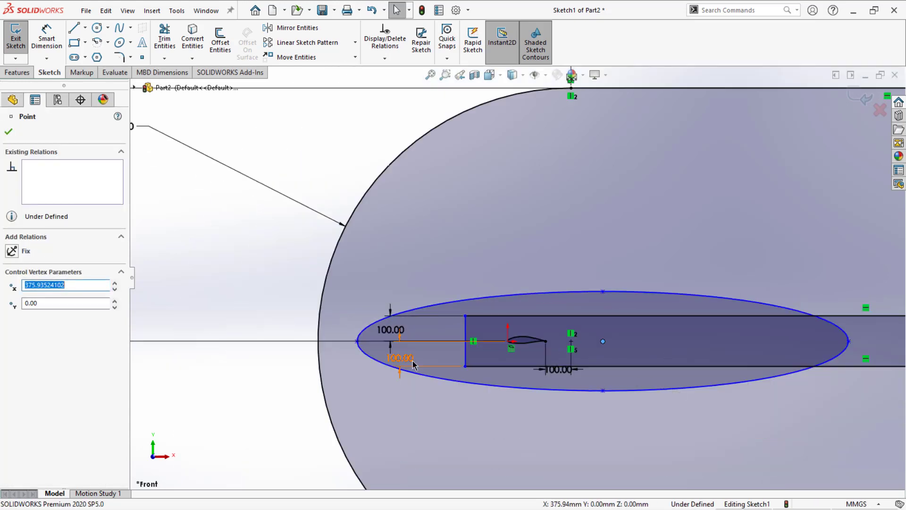
drag(358, 341, 477, 343)
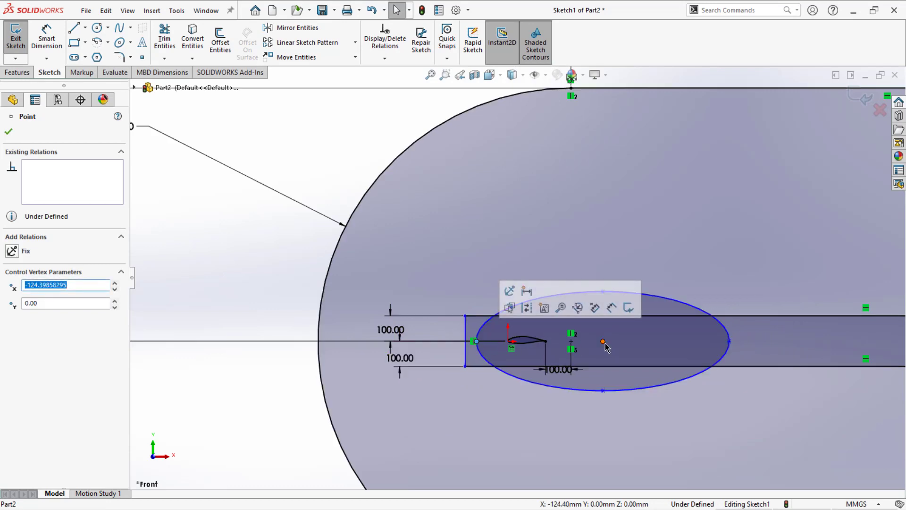
mouse_move(603, 342)
mouse_down()
mouse_move(680, 349)
mouse_move(673, 343)
mouse_up()
key(z)
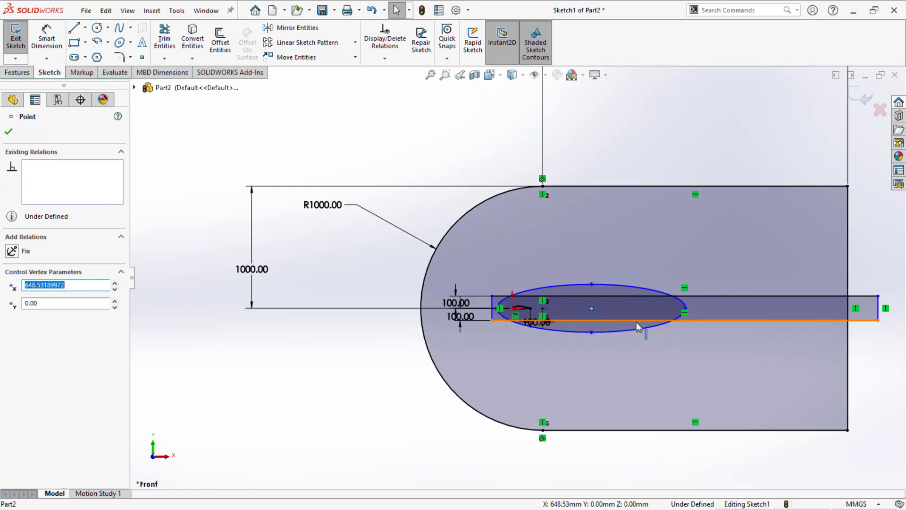
scroll(613, 321, down, 2)
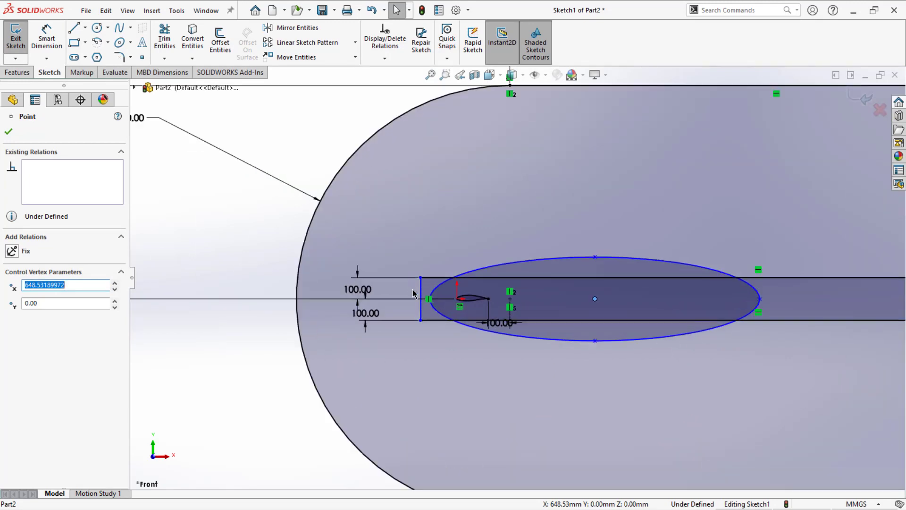
scroll(412, 293, down, 1)
Power-trim the strip's left end and ellipse arc, then shift the ellipse back around the airfoil
click(165, 41)
mouse_move(457, 262)
mouse_down()
mouse_move(407, 301)
mouse_move(453, 348)
mouse_up()
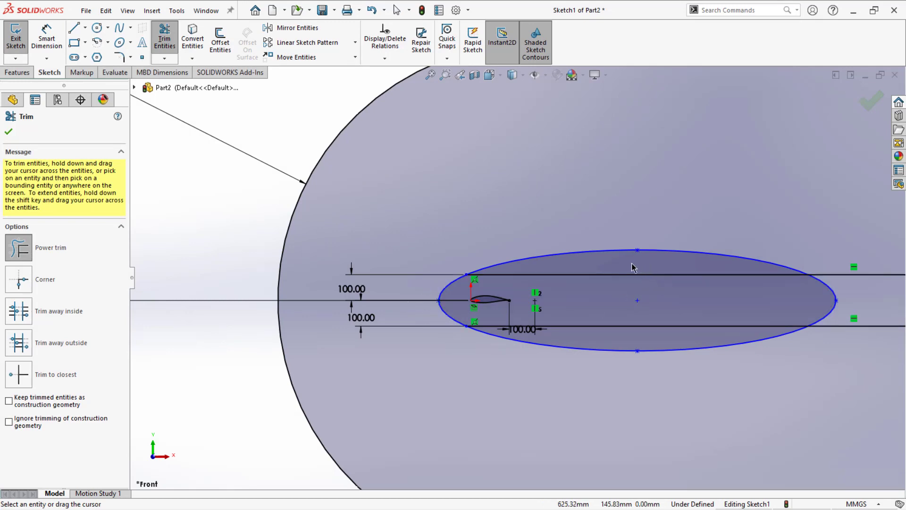
drag(633, 267, 627, 331)
drag(843, 301, 839, 300)
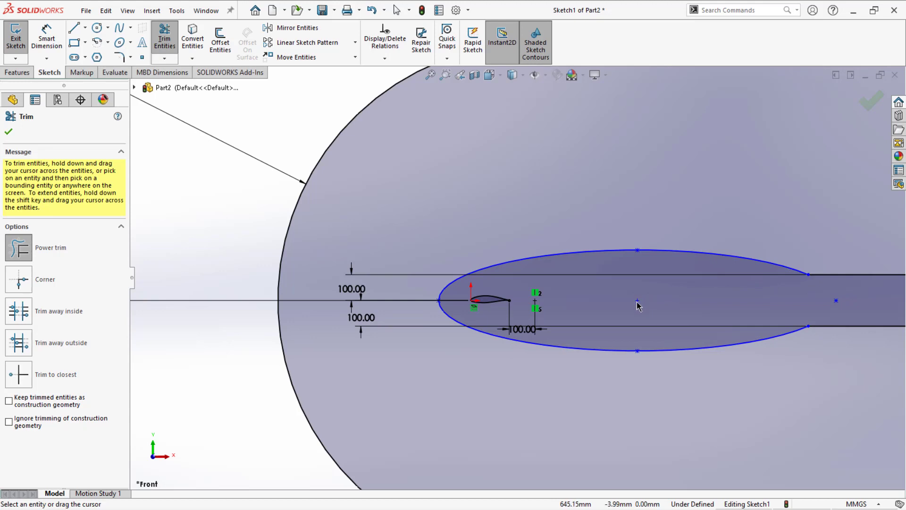
key(Escape)
drag(636, 304, 540, 302)
drag(338, 301, 420, 305)
Change both strip offset dimensions from 100 to 200 mm
key(f)
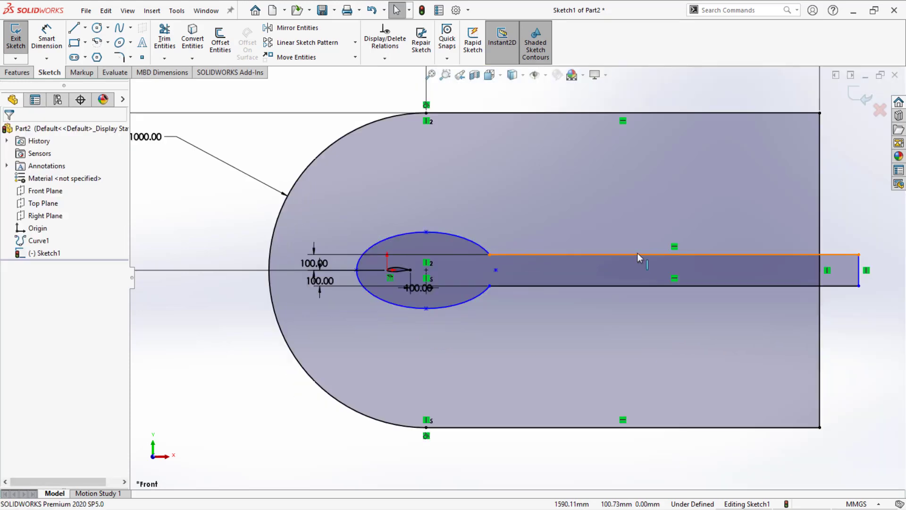
click(638, 252)
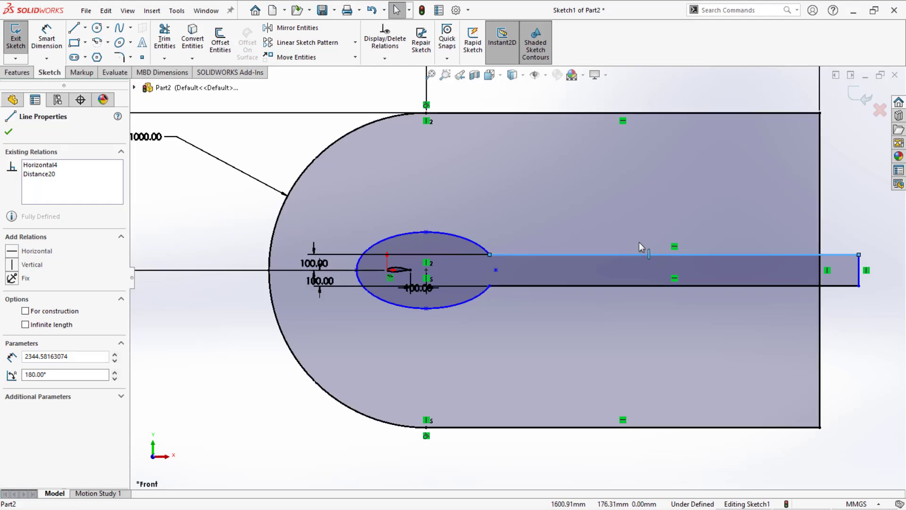
double_click(314, 263)
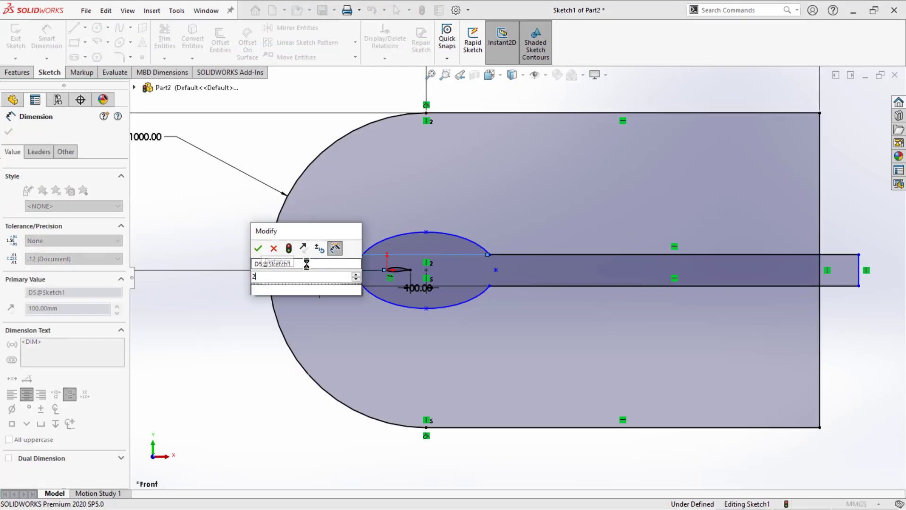
text(200)
key(Return)
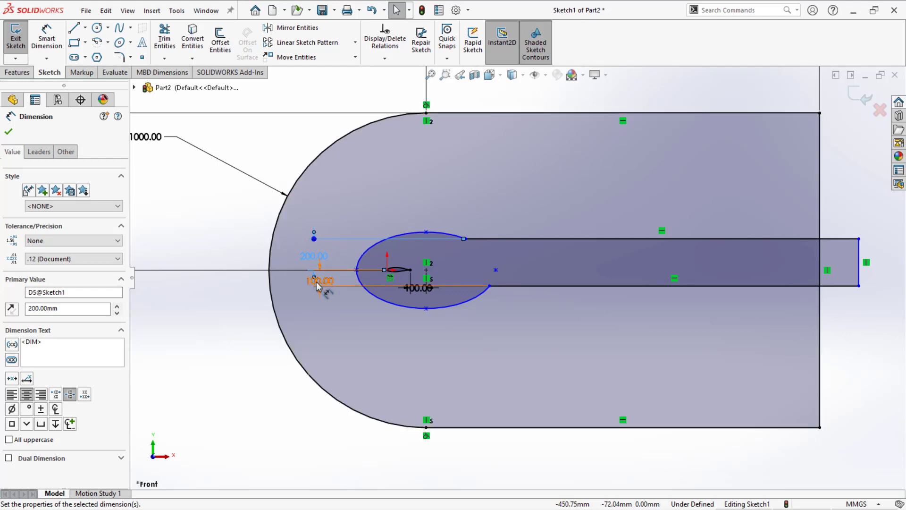
double_click(319, 280)
text(200)
key(Return)
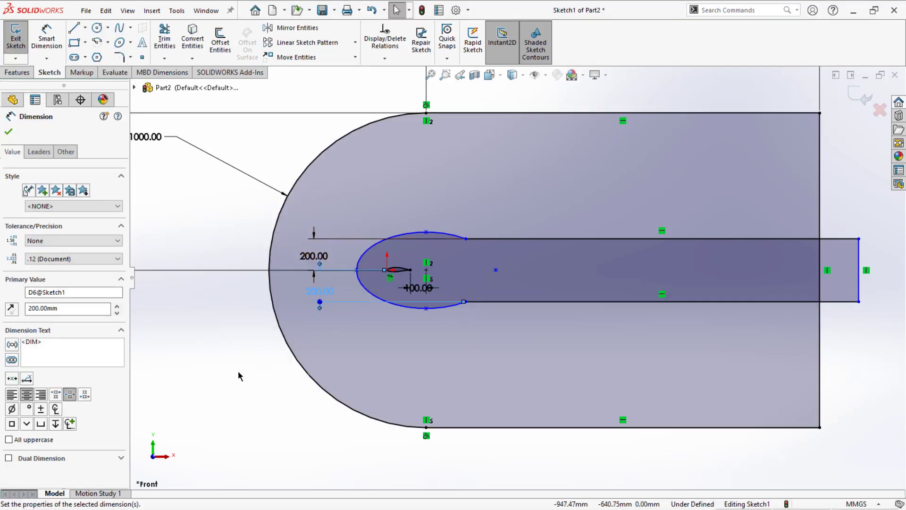
click(239, 373)
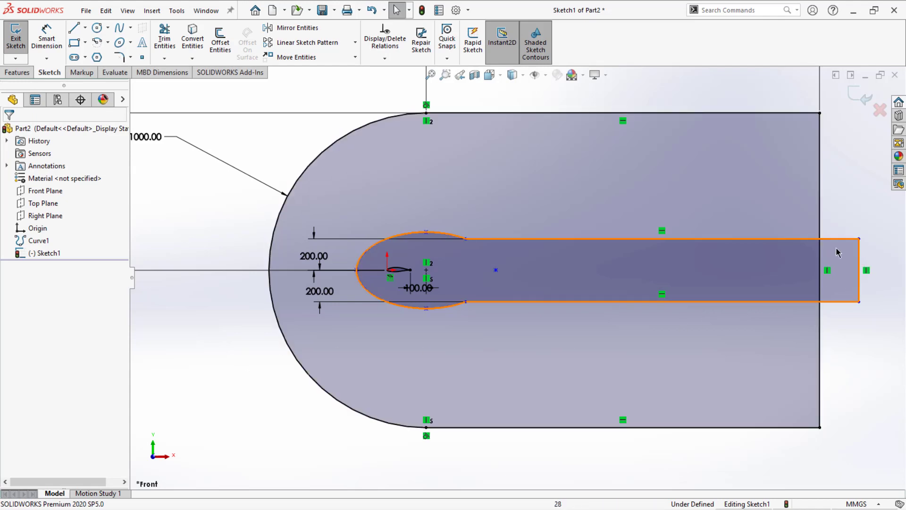
Trim the strip's right end flush with the domain's right edge
click(164, 39)
mouse_move(858, 227)
mouse_down()
mouse_move(839, 318)
mouse_move(878, 277)
mouse_up()
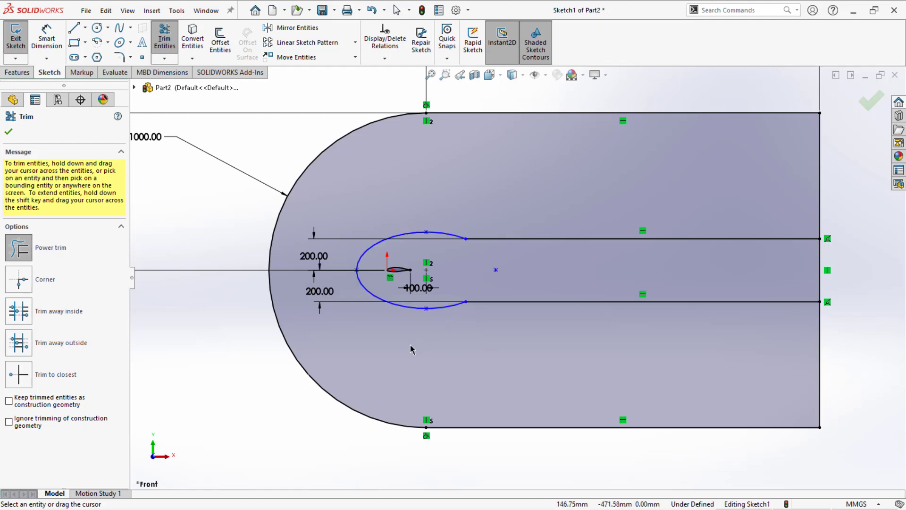
click(9, 133)
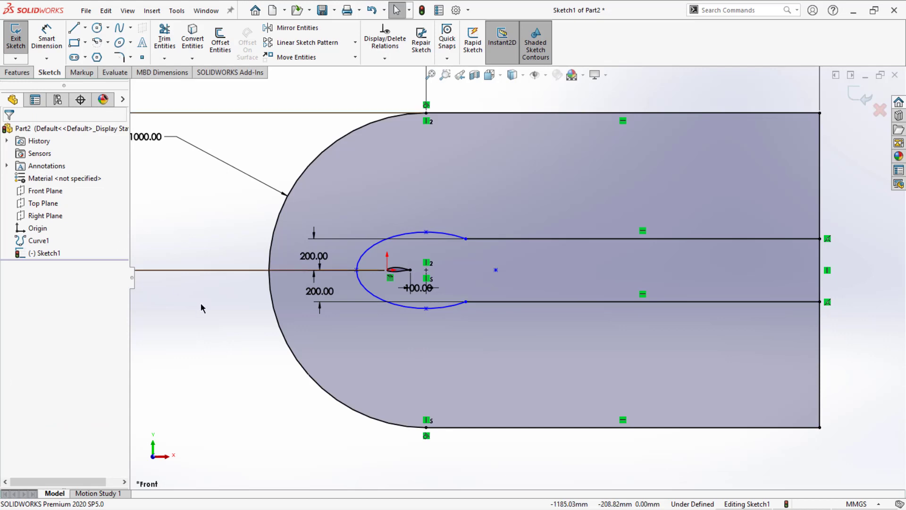
Extrude Sketch1's outer and slot regions as a 0.10 mm blind boss
key(f)
key(z)
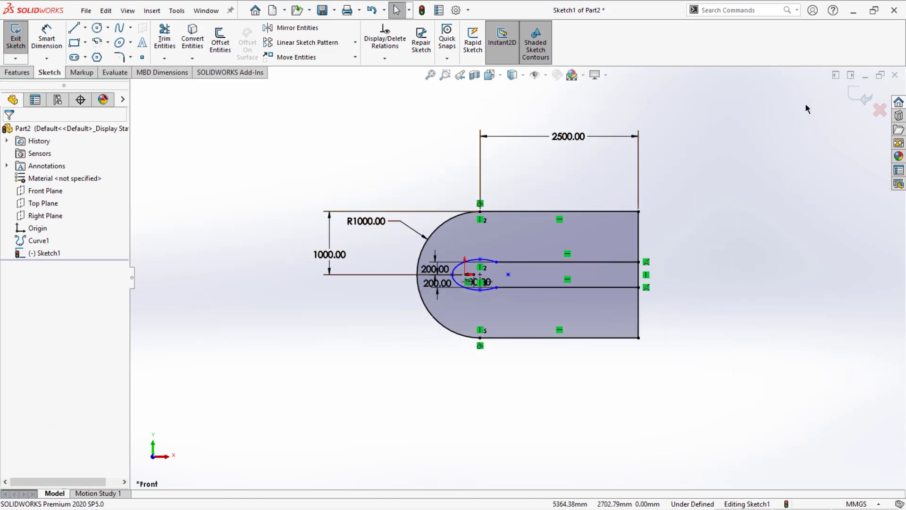
click(861, 97)
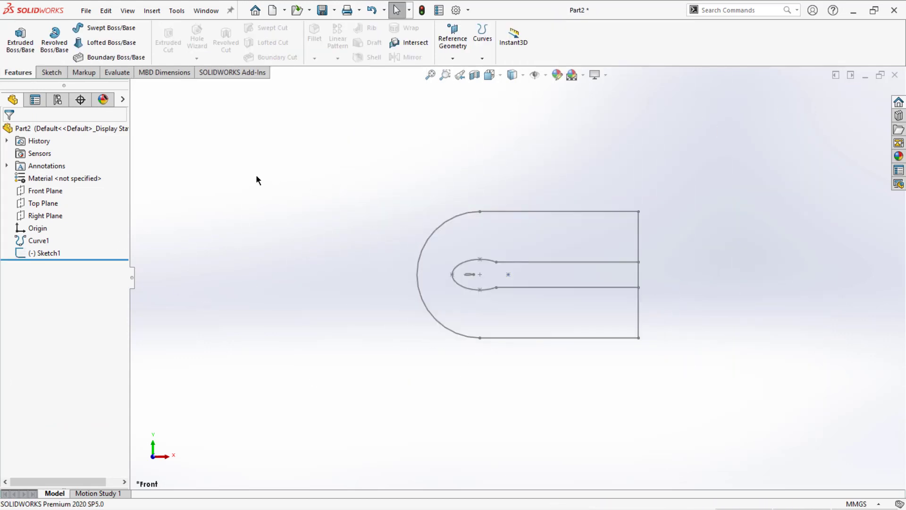
middle_drag(256, 178, 272, 209)
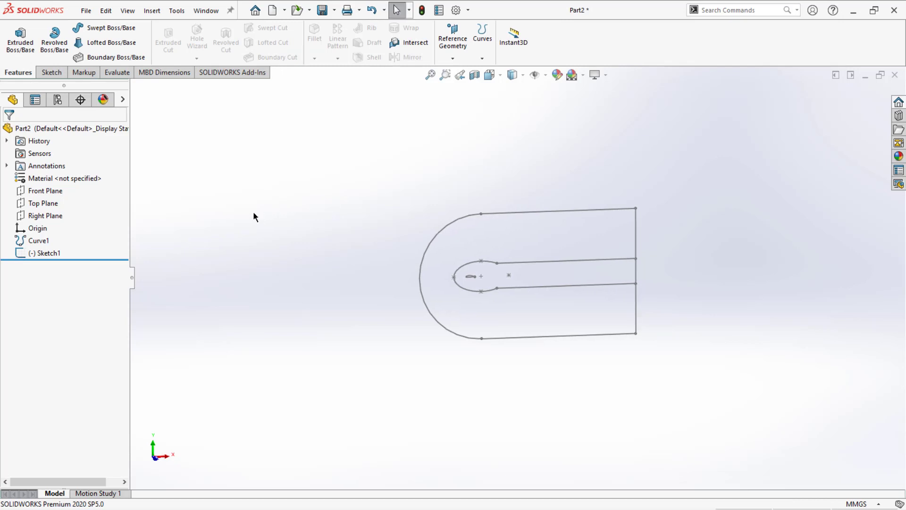
click(18, 47)
click(134, 88)
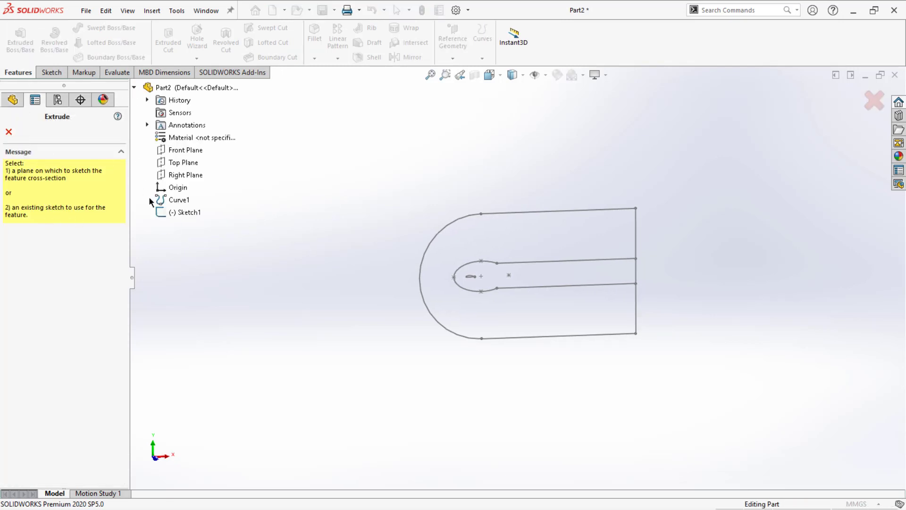
click(180, 212)
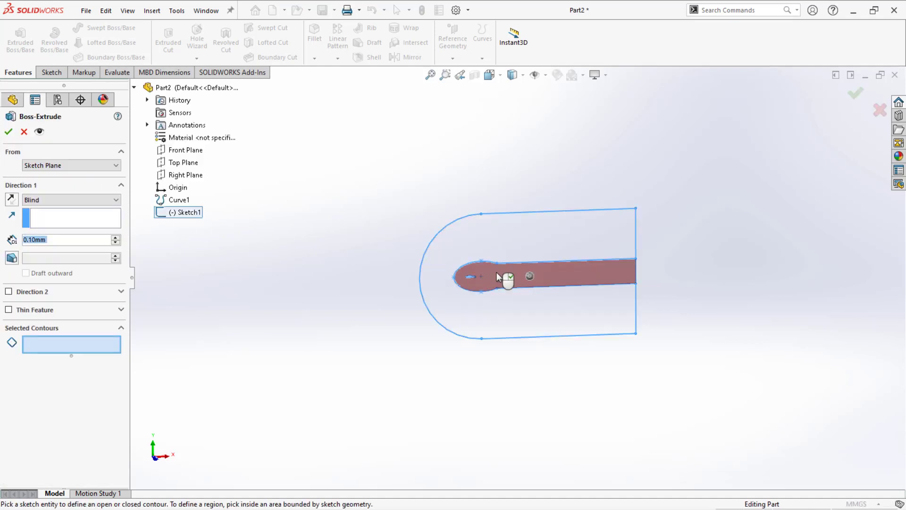
click(538, 239)
click(568, 273)
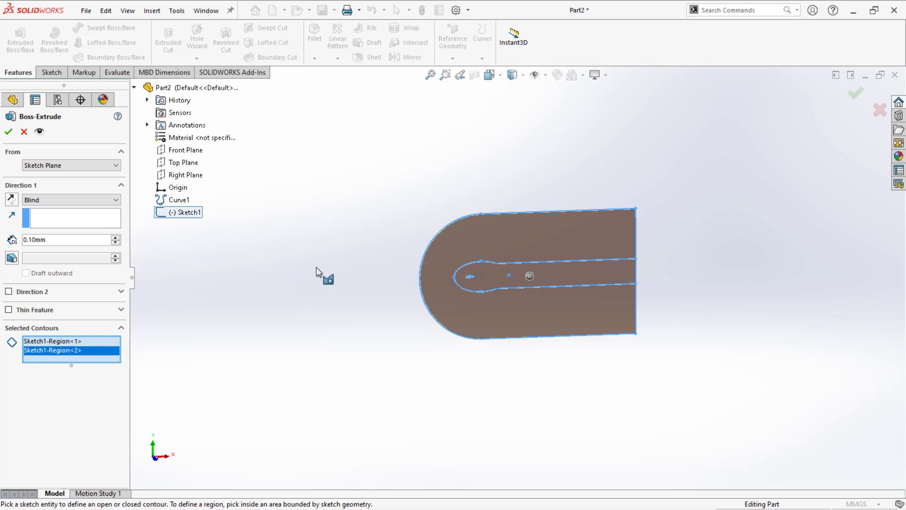
mouse_move(336, 274)
middle_down()
mouse_move(224, 258)
mouse_move(352, 261)
mouse_move(399, 277)
mouse_move(333, 265)
middle_up()
click(11, 131)
Select Sketch1 under the extrusion and start a Split Line feature
click(6, 266)
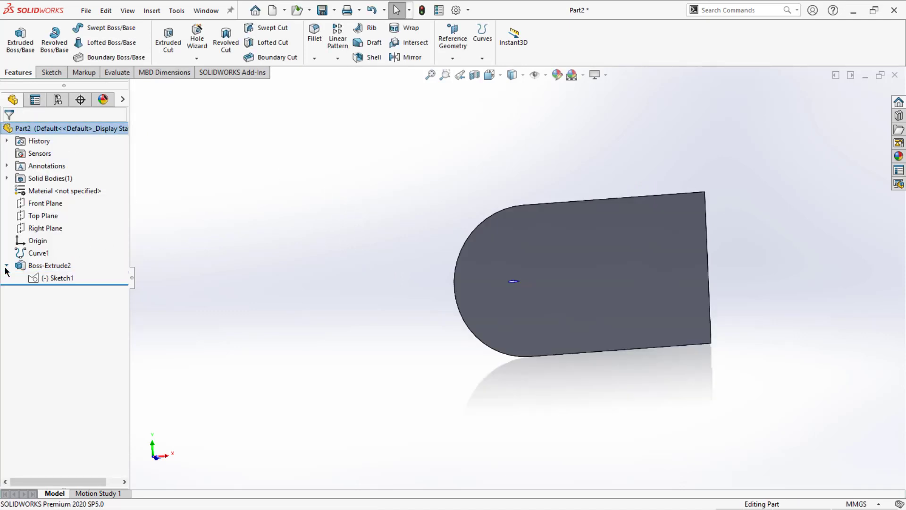
click(52, 278)
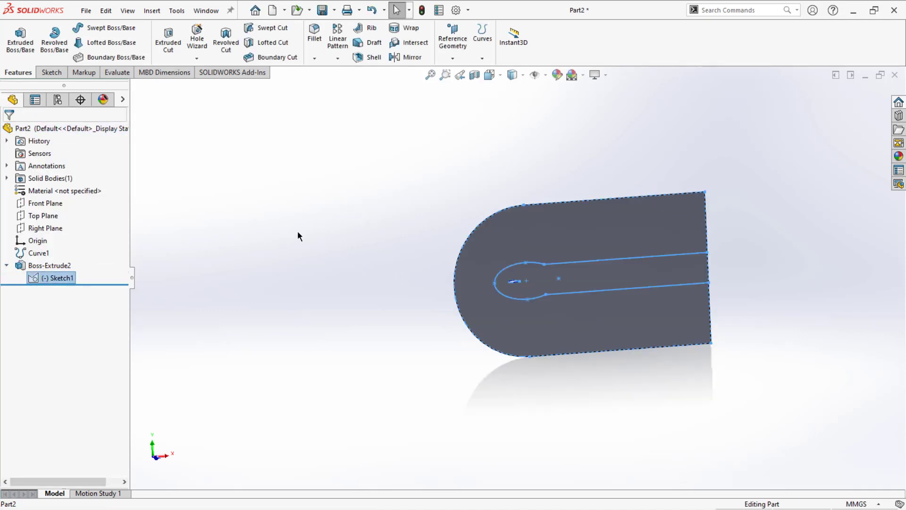
click(737, 9)
text(slpi)
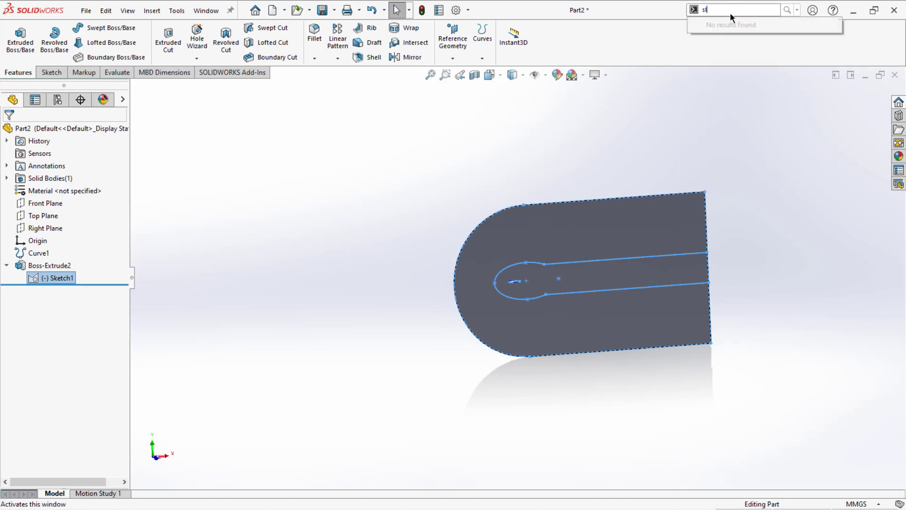
key(BackSpace)
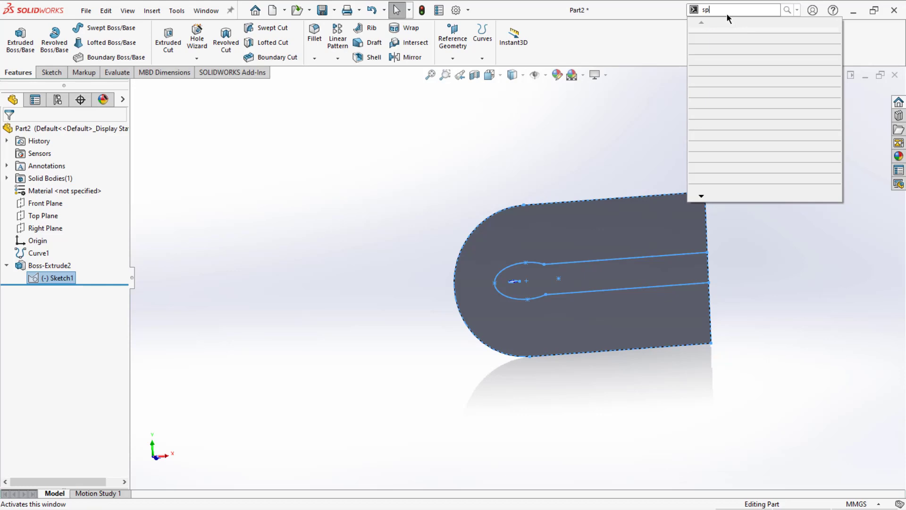
text(pli)
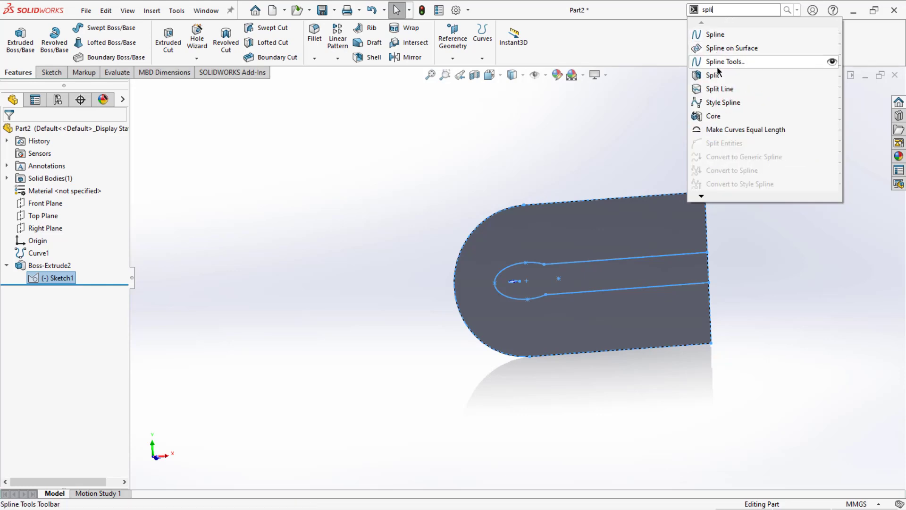
click(720, 88)
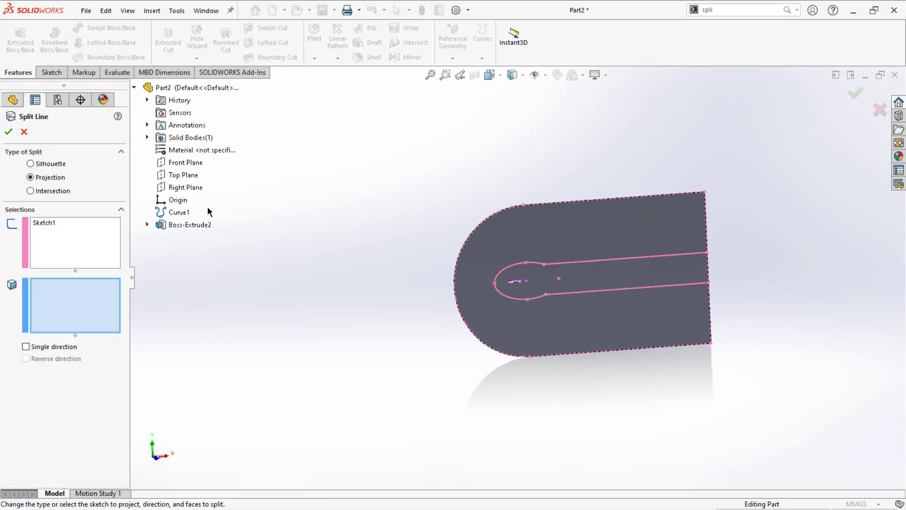
Project Sketch1 onto the solid's top face as Split Line1
click(581, 233)
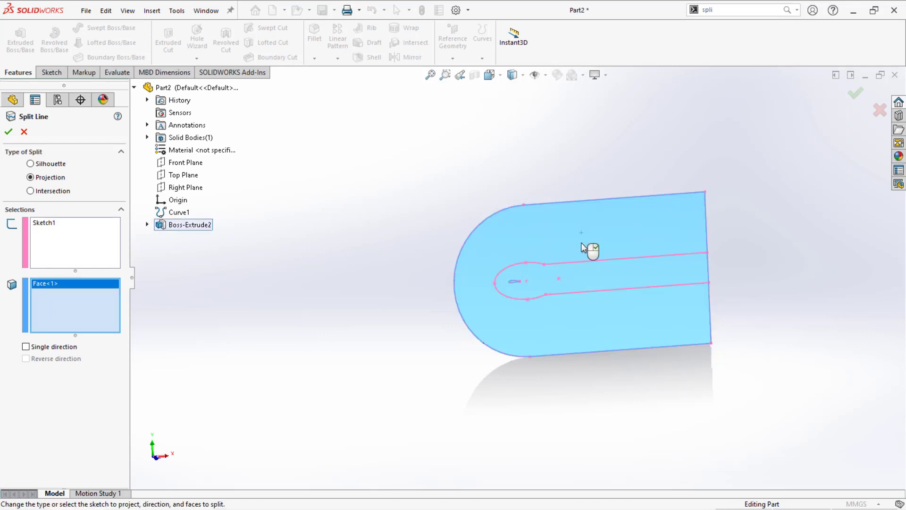
scroll(520, 282, down, 2)
scroll(519, 282, down, 5)
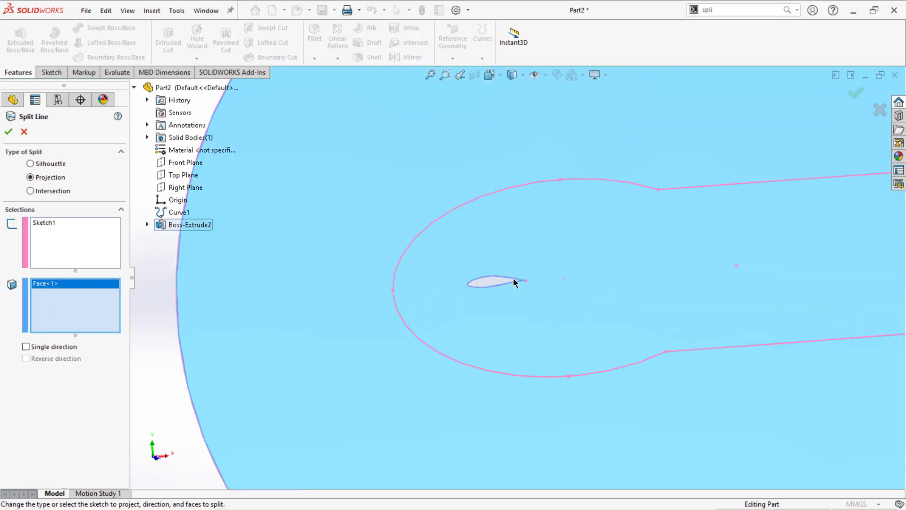
click(514, 278)
click(572, 233)
click(7, 135)
scroll(439, 212, up, 5)
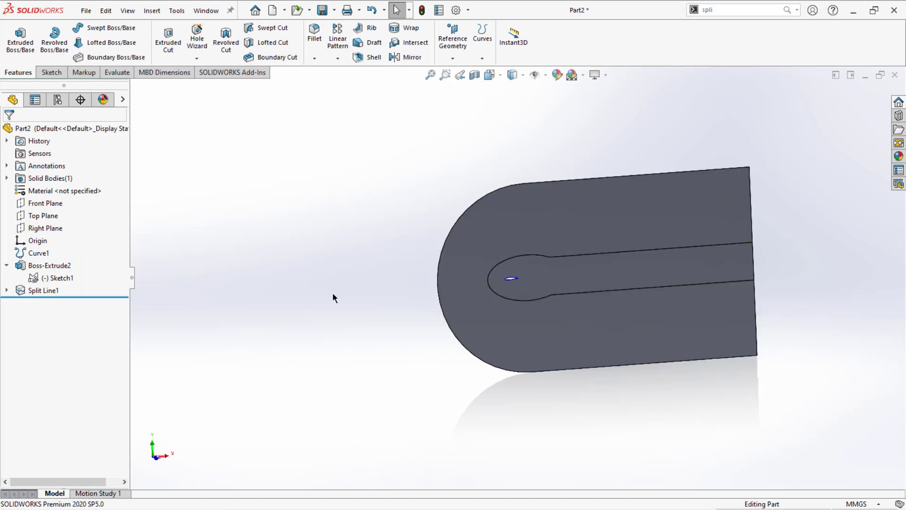
Edit Split Line1 to add a second face to be split
middle_drag(333, 296, 136, 303)
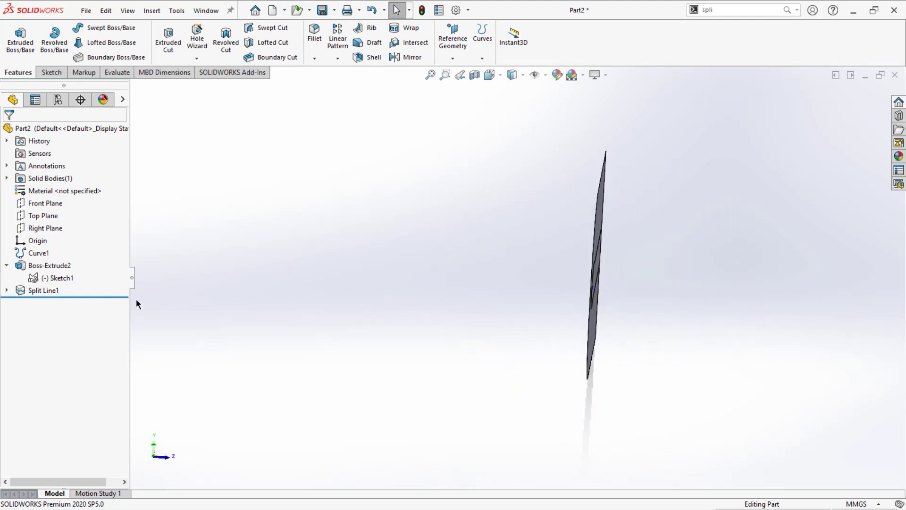
click(42, 290)
click(95, 263)
middle_drag(486, 243, 509, 243)
click(592, 217)
middle_drag(592, 217, 491, 220)
click(8, 135)
Edit Split Line1 again so it also splits the thin edge face
middle_drag(377, 198, 283, 229)
scroll(621, 257, down, 3)
scroll(522, 269, down, 3)
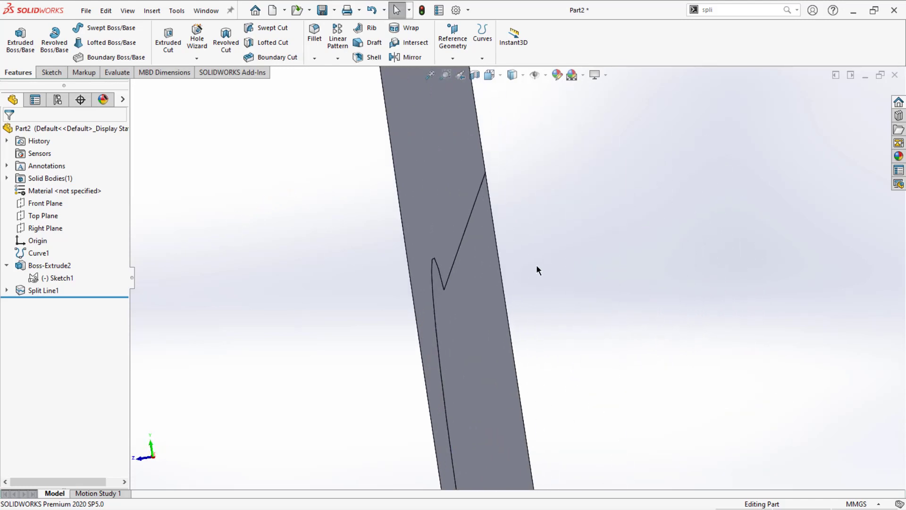
scroll(529, 212, down, 3)
scroll(531, 172, down, 5)
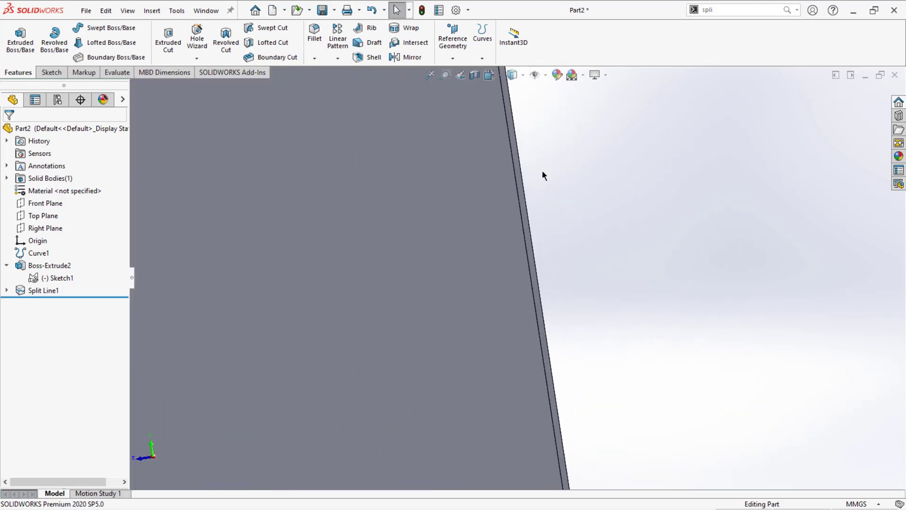
middle_drag(543, 176, 267, 285)
click(35, 290)
click(30, 256)
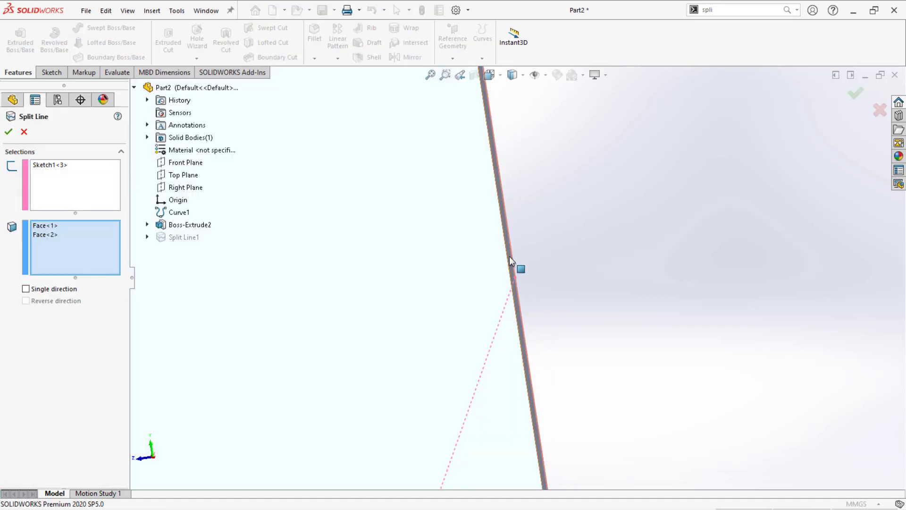
click(511, 261)
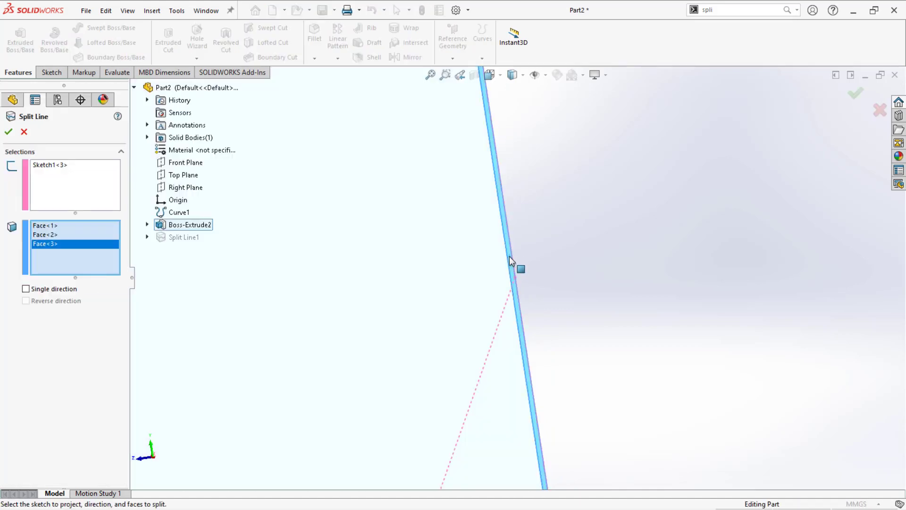
click(9, 133)
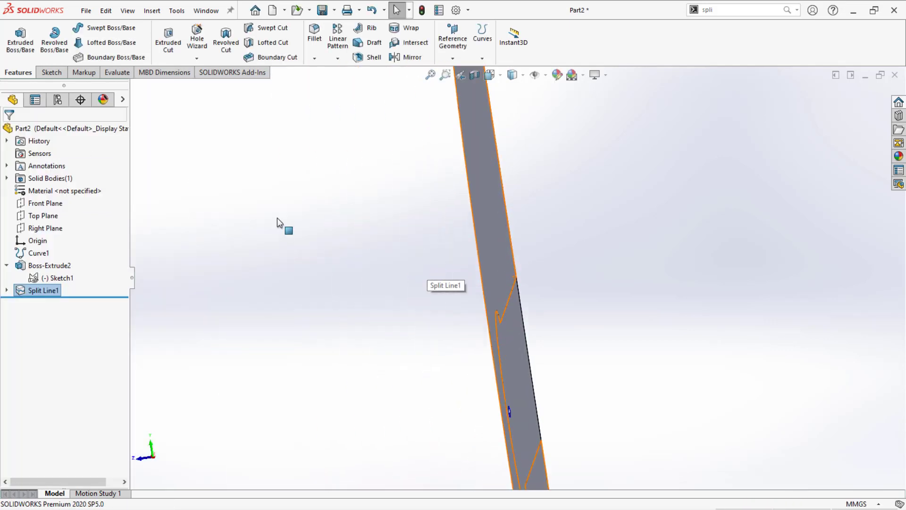
middle_drag(278, 222, 467, 258)
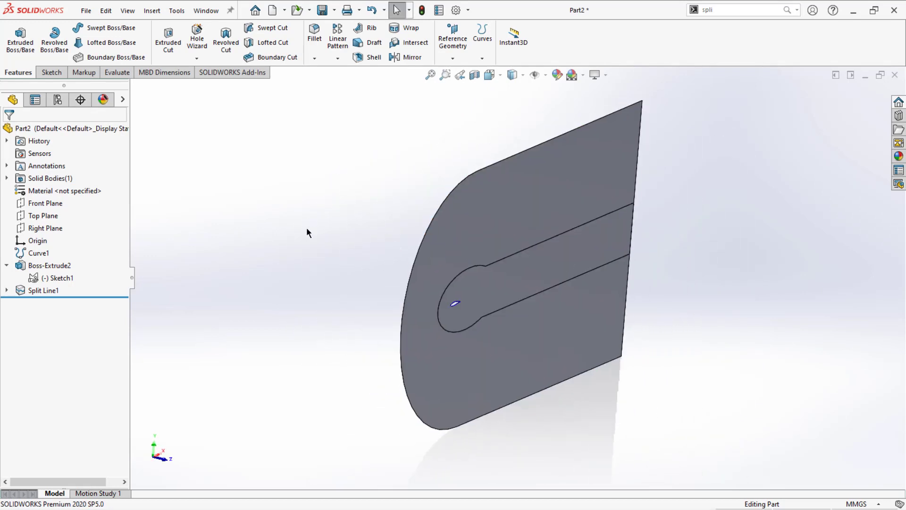
Save Part2 as STEP AP214 'Airfoil with reduced Area.STEP', replacing the existing file
click(334, 11)
click(332, 41)
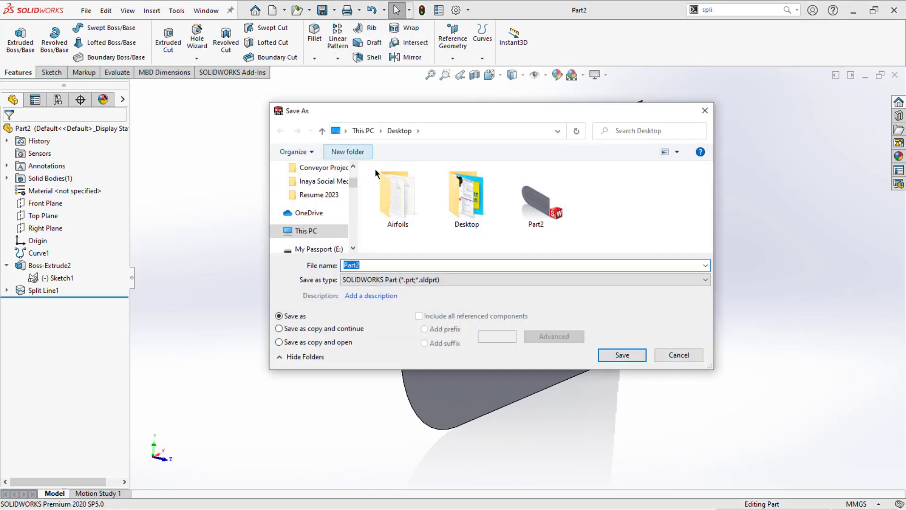
click(373, 280)
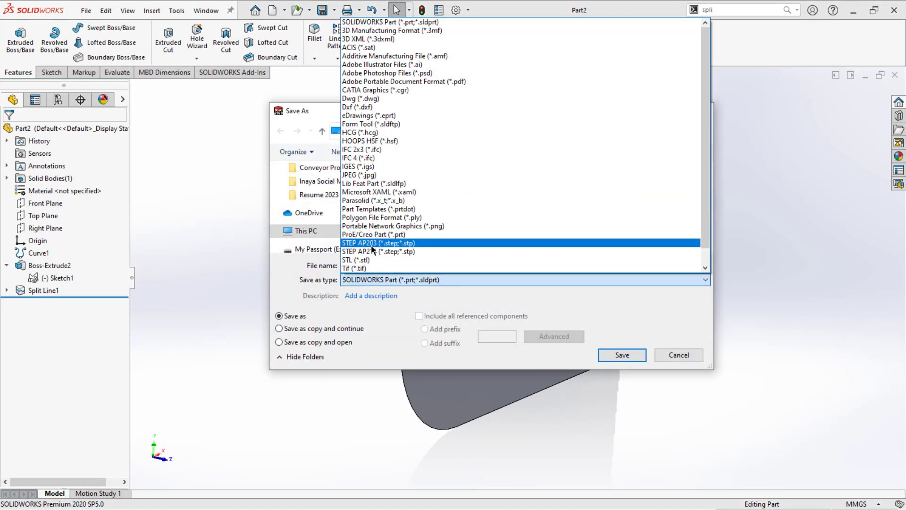
click(371, 253)
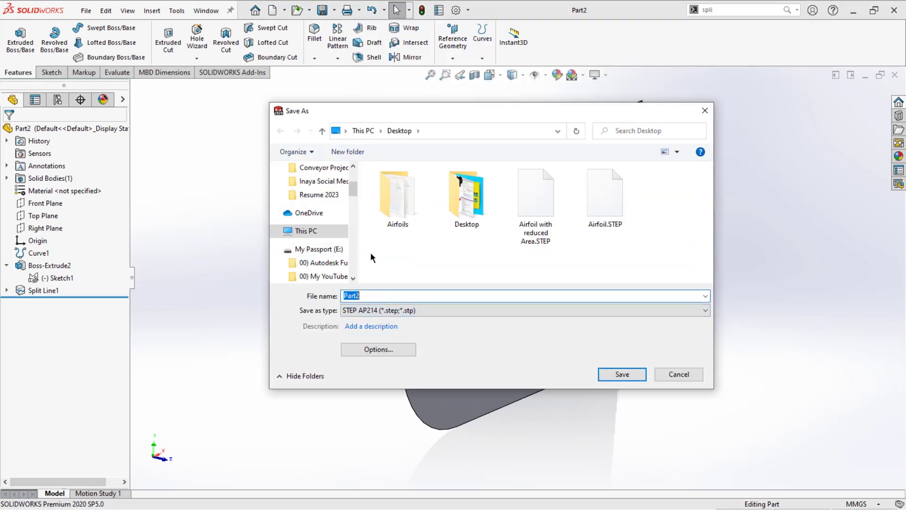
click(522, 209)
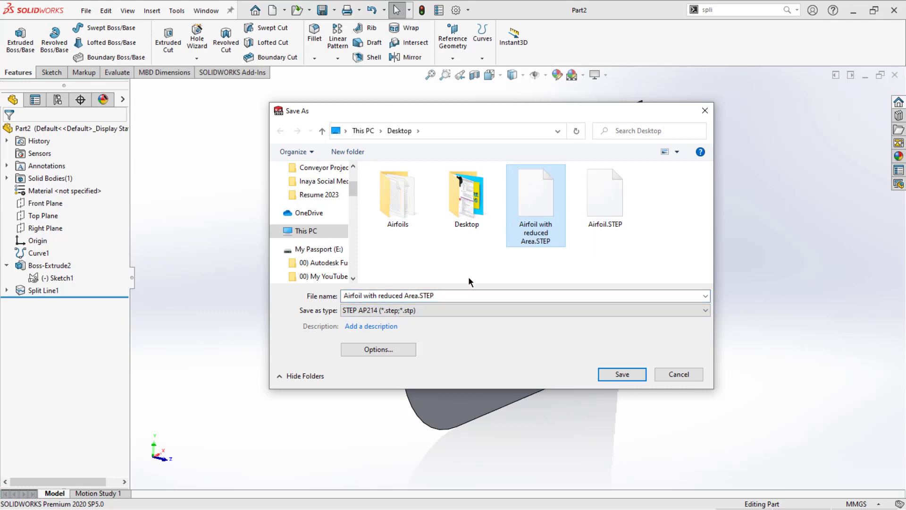
click(631, 378)
click(485, 261)
middle_drag(261, 223, 242, 230)
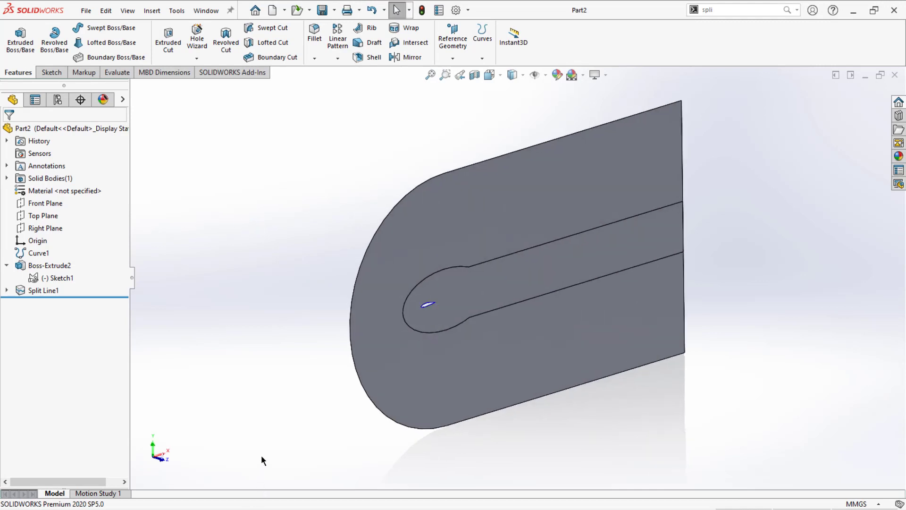
In Workbench, replace cell A2's geometry with 'Airfoil with reduced Area.STEP'
key(super)
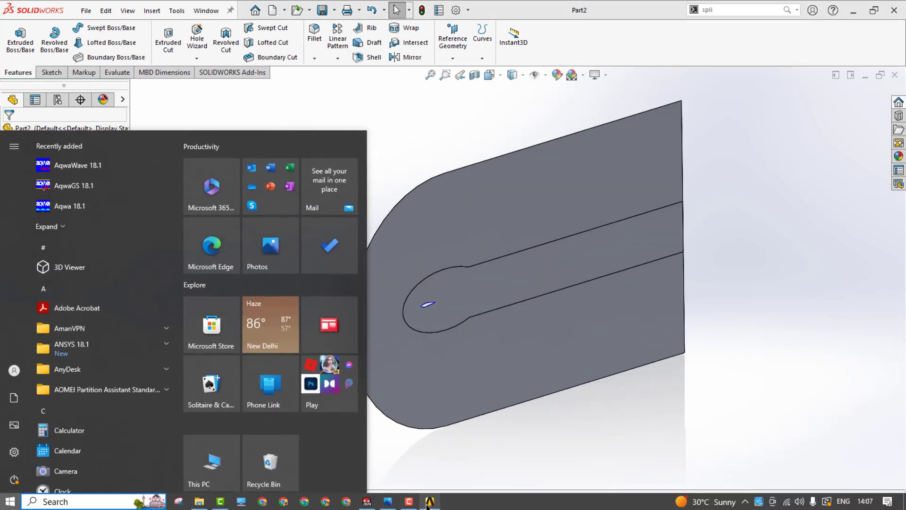
click(429, 502)
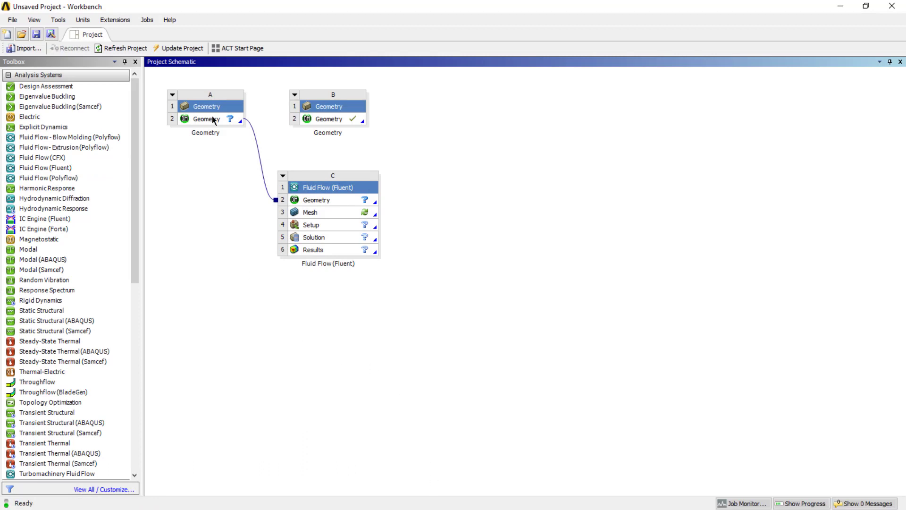
click(214, 119)
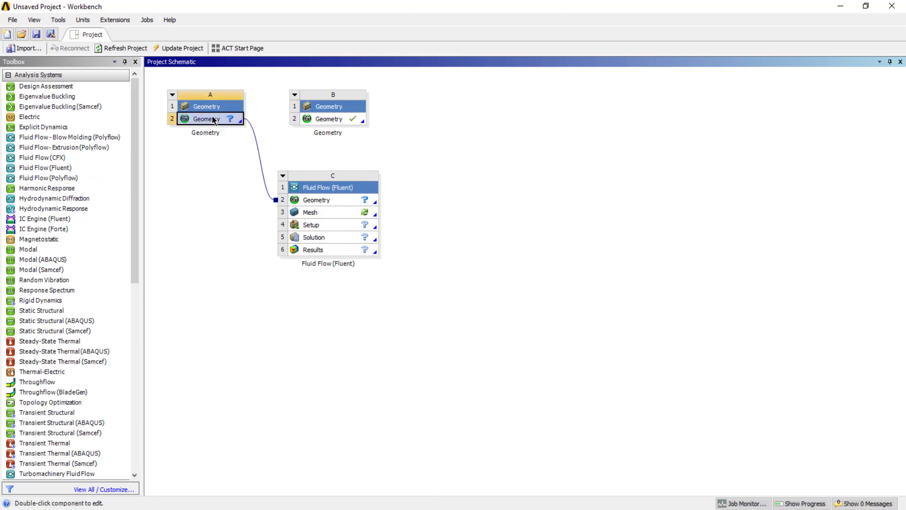
right_click(213, 120)
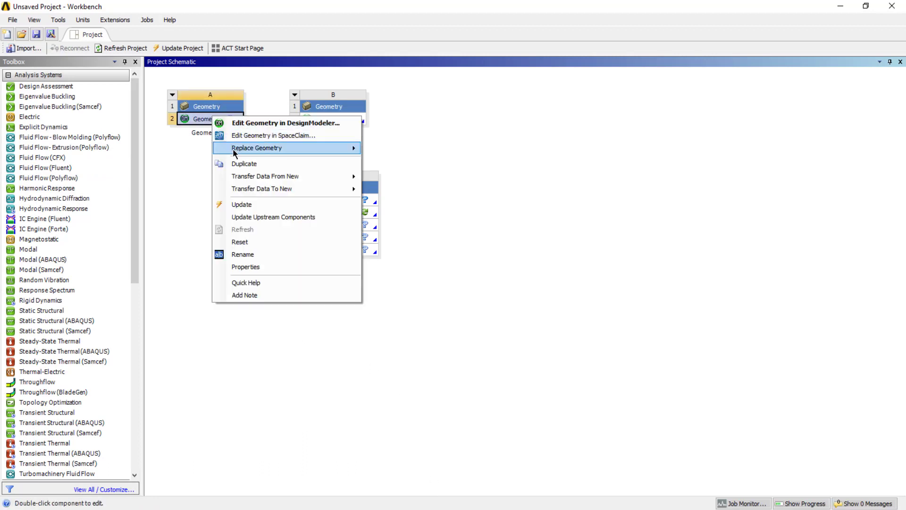
mouse_move(236, 148)
click(424, 148)
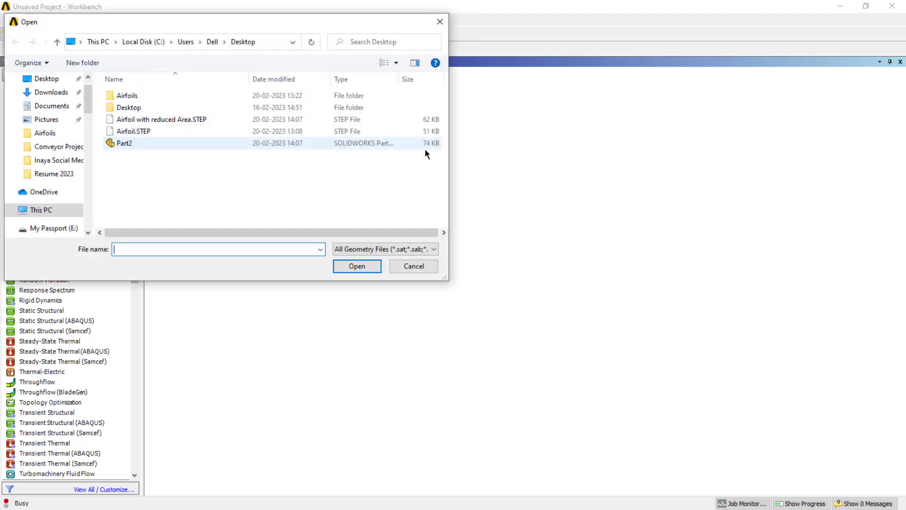
click(133, 119)
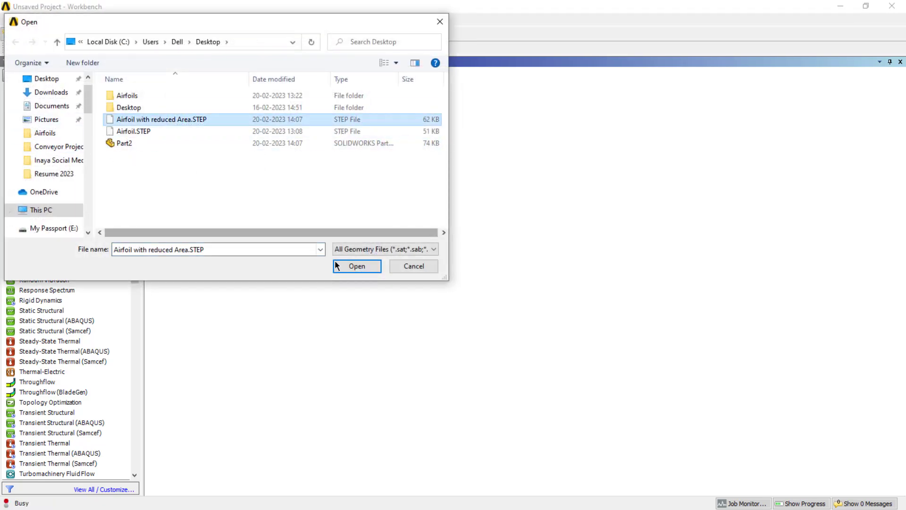
click(357, 266)
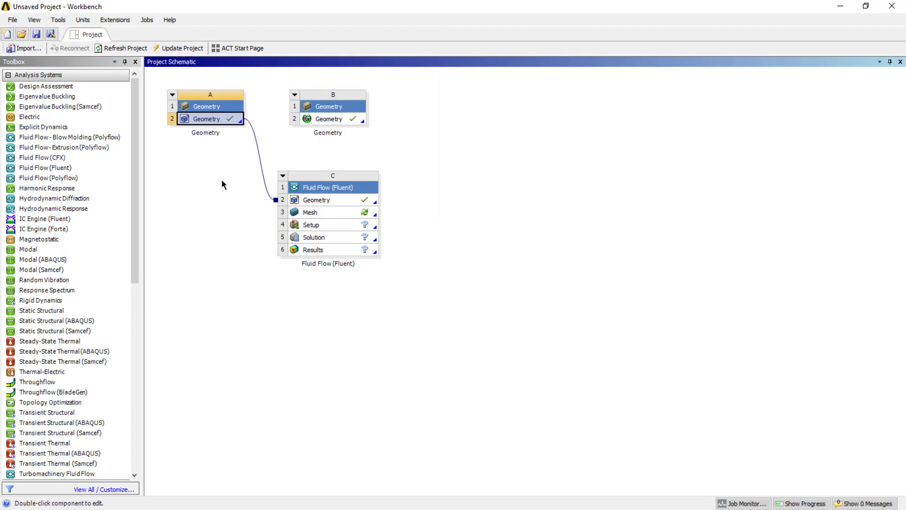
Open the Fluent system's Mesh cell C3, re-reading the updated upstream geometry
click(315, 200)
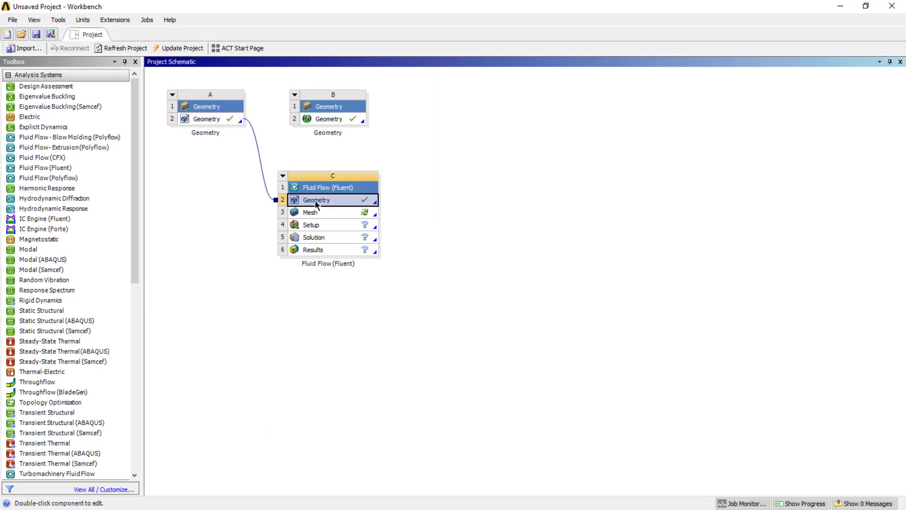
double_click(319, 213)
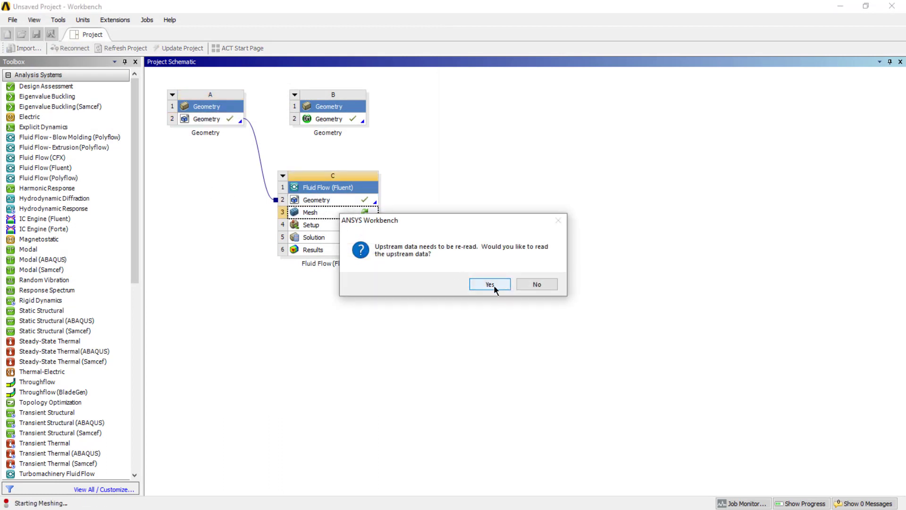
click(490, 285)
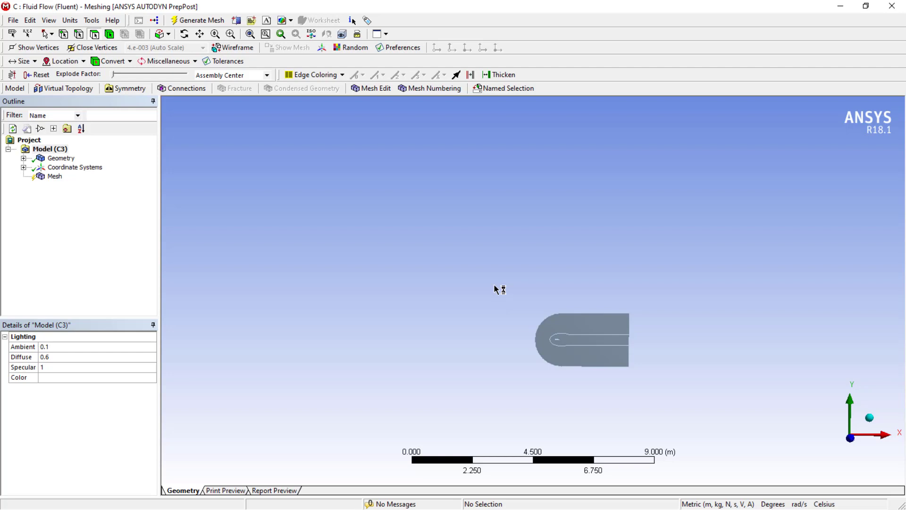
Zoom in on the domain and generate the mesh, which fails with three errors
scroll(526, 318, up, 3)
scroll(533, 378, up, 2)
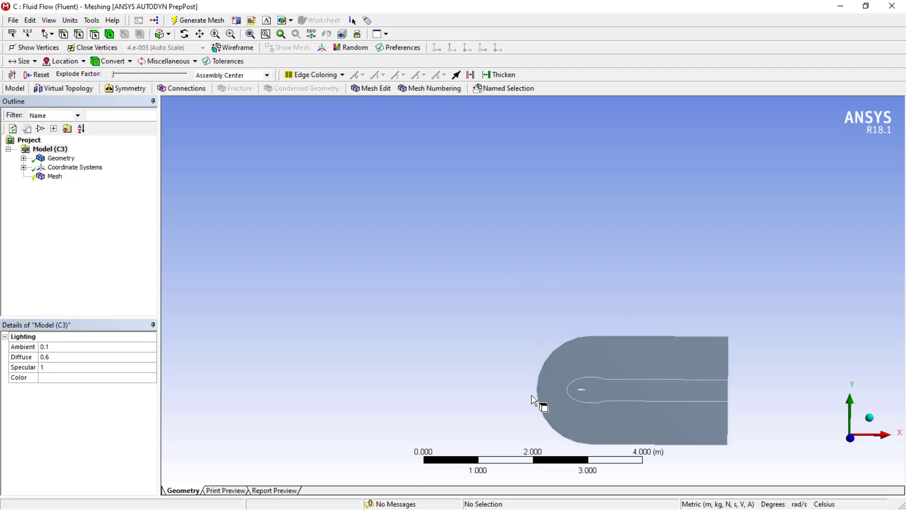
ctrl+middle_drag(445, 375, 435, 312)
scroll(473, 283, up, 5)
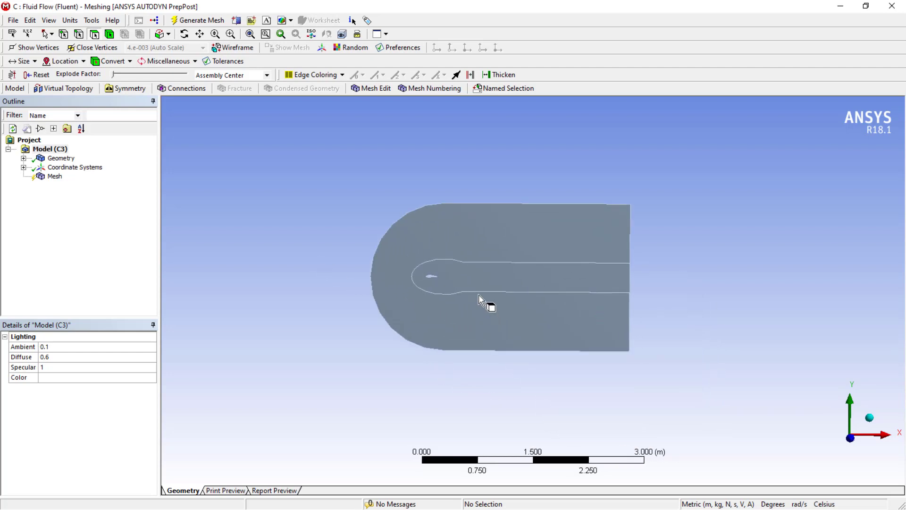
scroll(465, 273, down, 1)
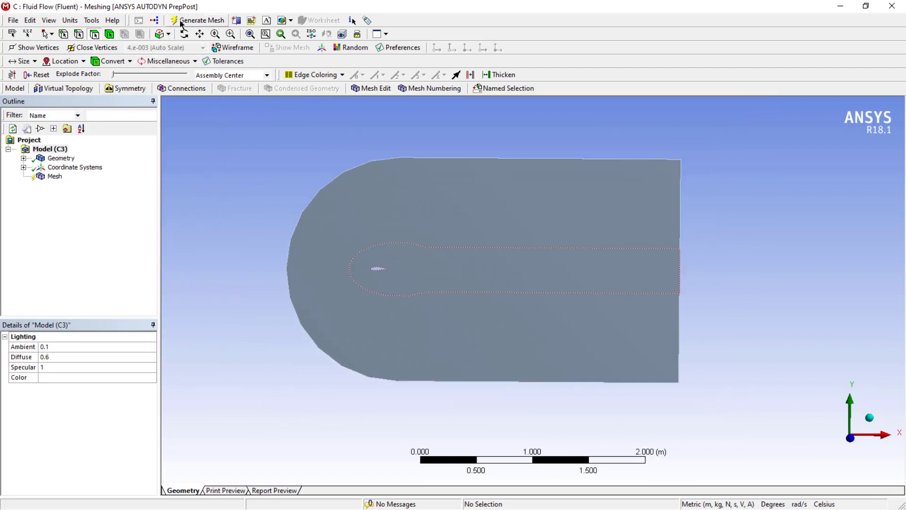
click(198, 19)
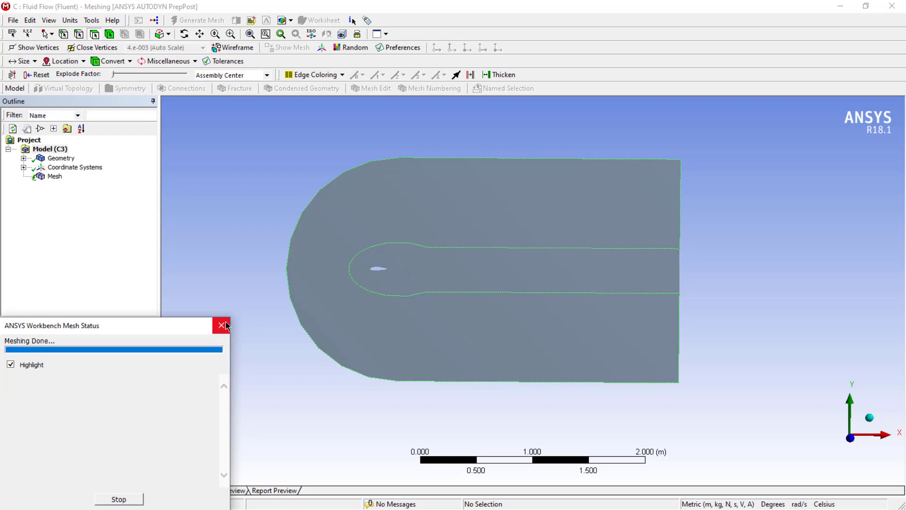
click(225, 326)
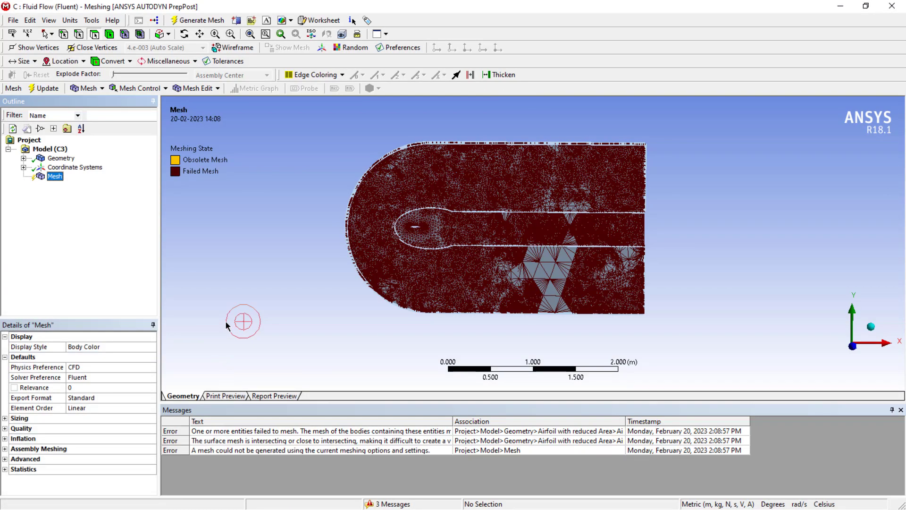
Clear the Mesh entry's generated data and confirm removing all meshes
click(335, 321)
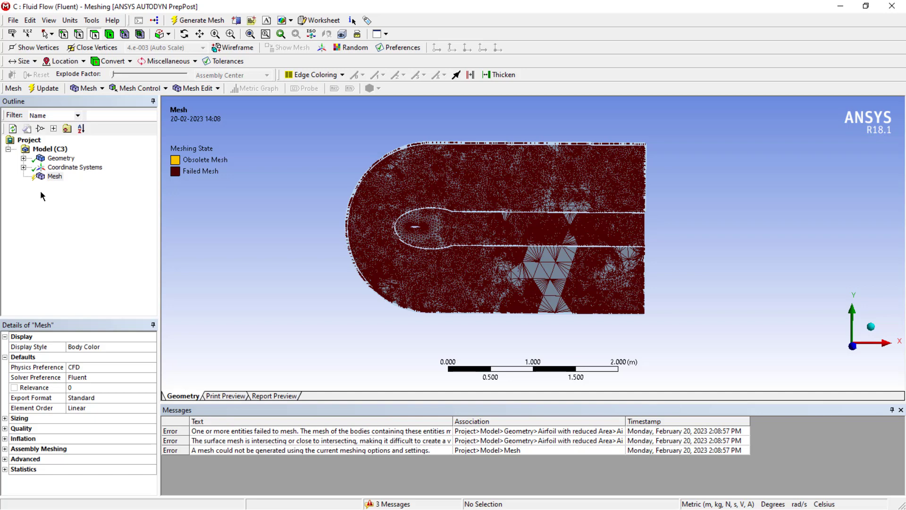
click(41, 177)
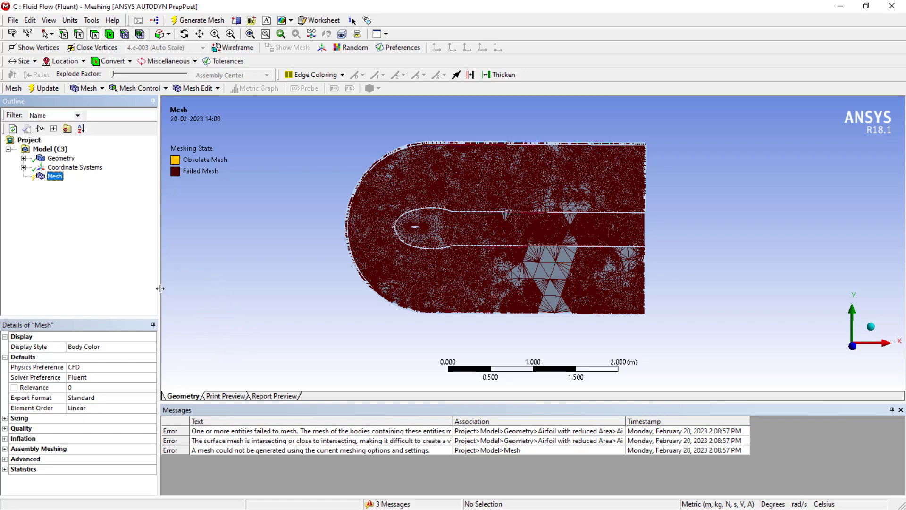
click(258, 277)
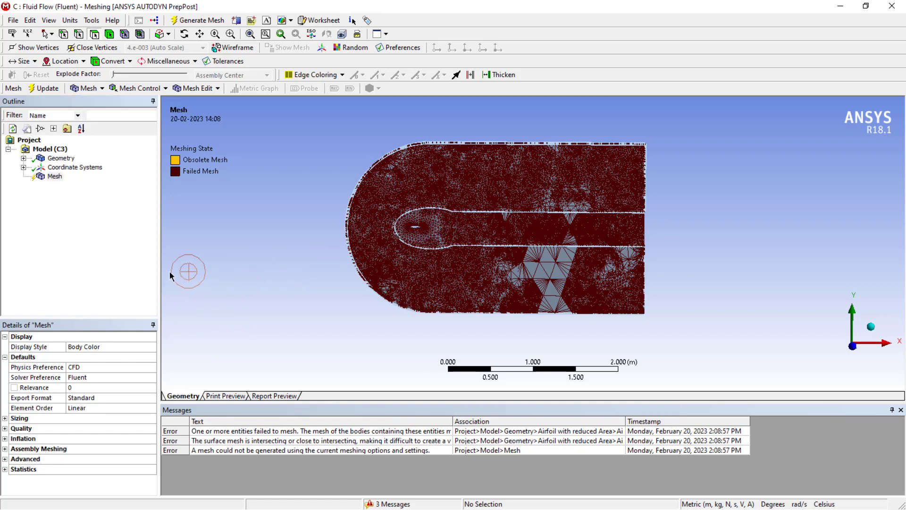
click(54, 177)
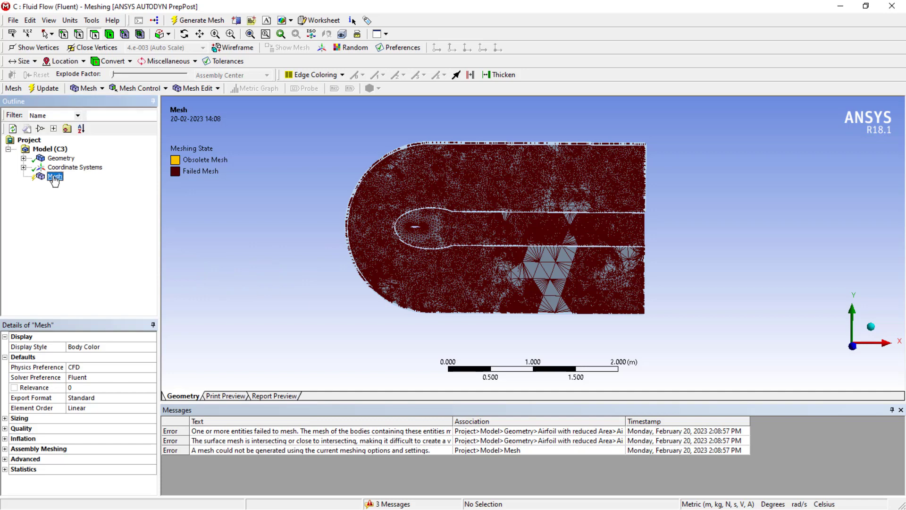
right_click(55, 178)
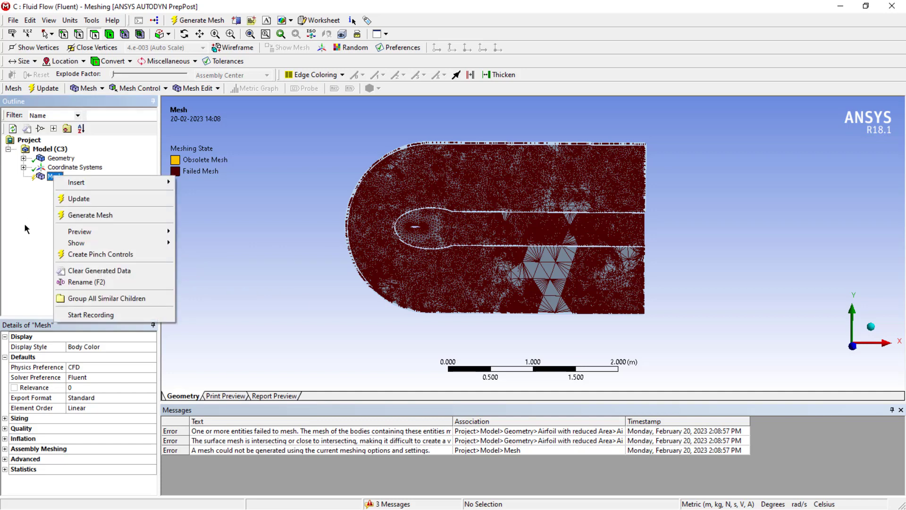
key(Escape)
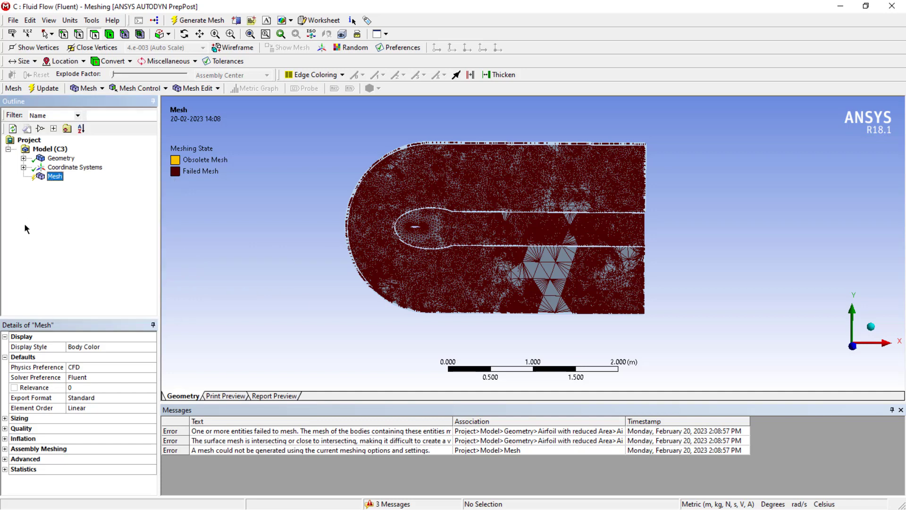
right_click(52, 181)
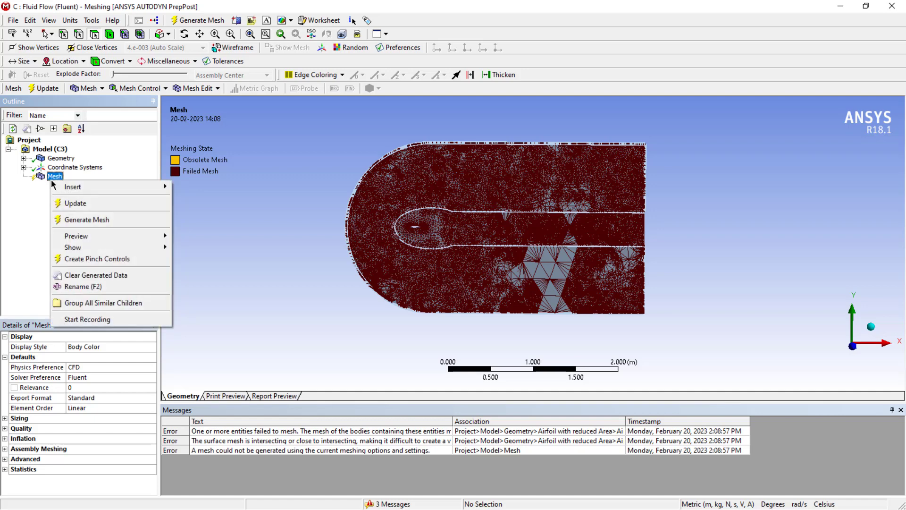
click(83, 274)
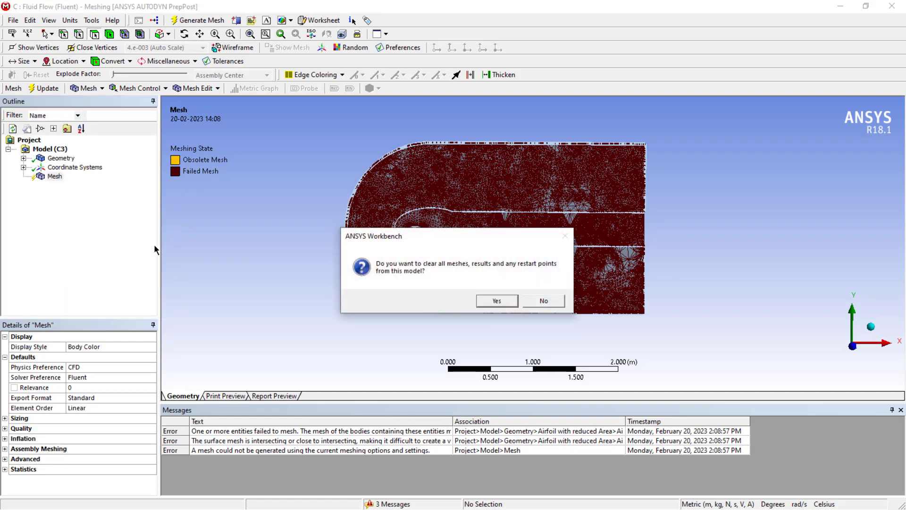
click(493, 300)
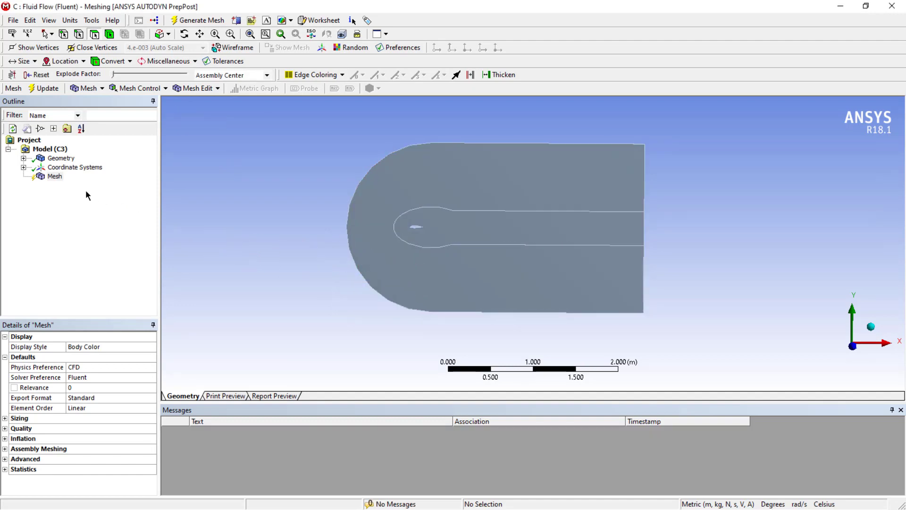
Center the view on the airfoil region and insert a Refinement control under Mesh
click(441, 159)
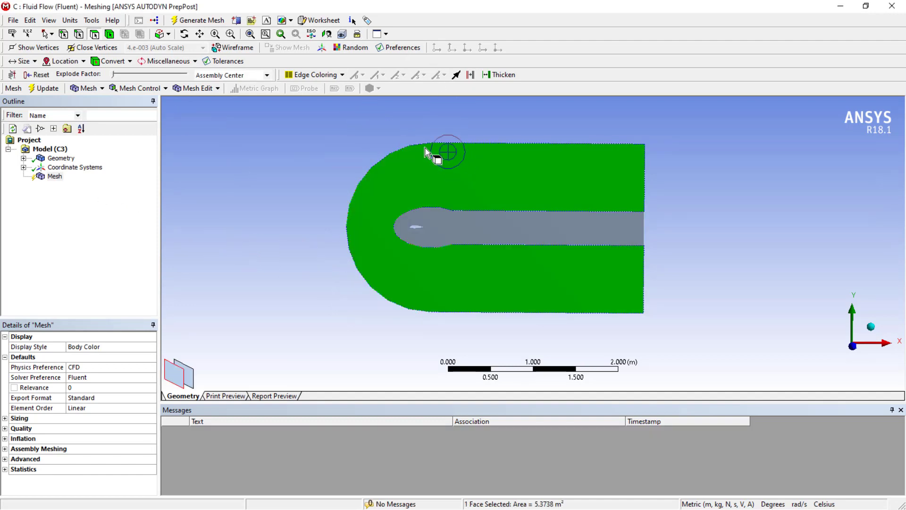
click(327, 34)
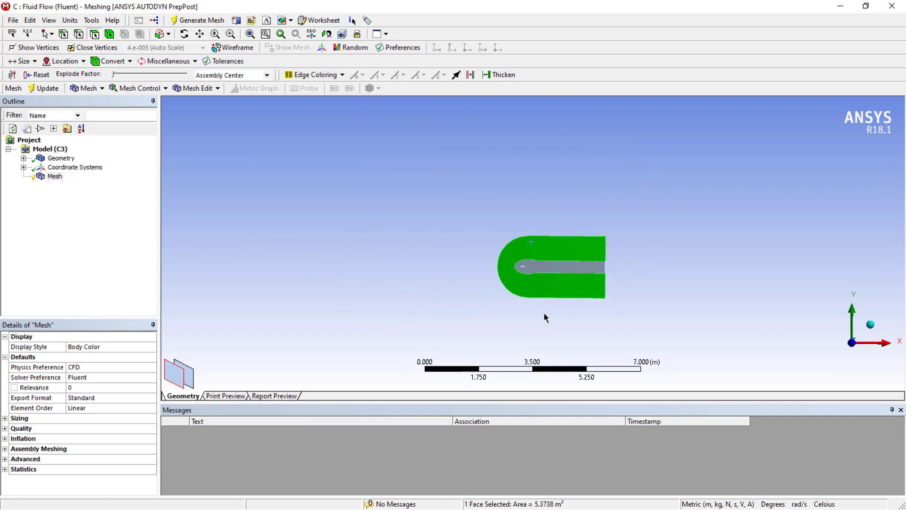
scroll(565, 340, up, 5)
scroll(565, 340, up, 2)
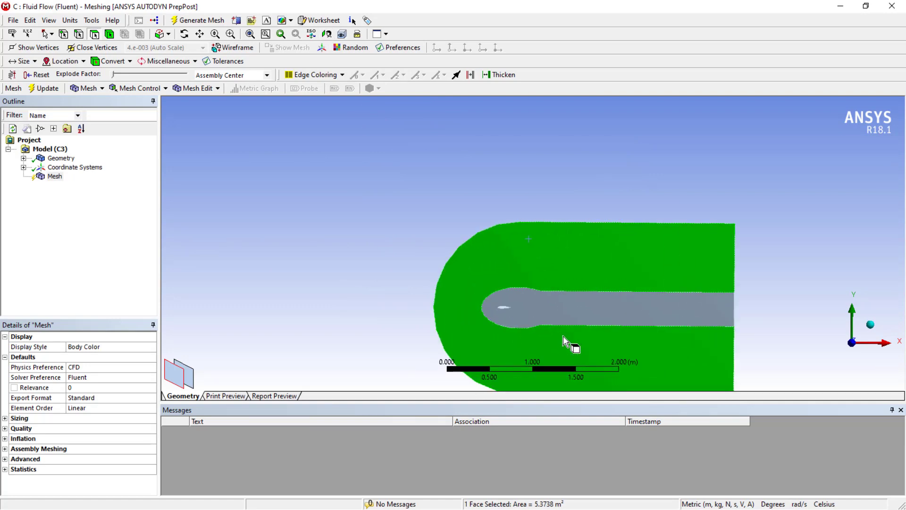
scroll(523, 246, up, 3)
ctrl+middle_drag(486, 217, 492, 264)
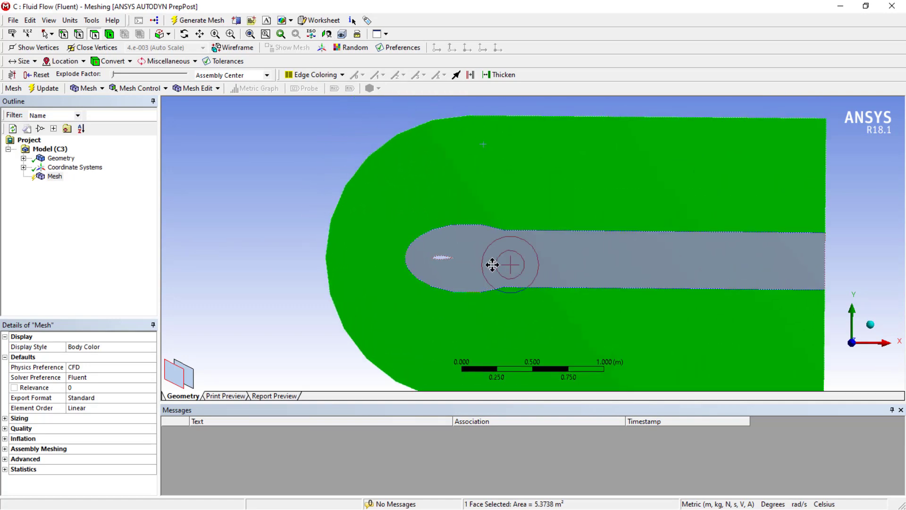
scroll(495, 267, up, 1)
click(210, 224)
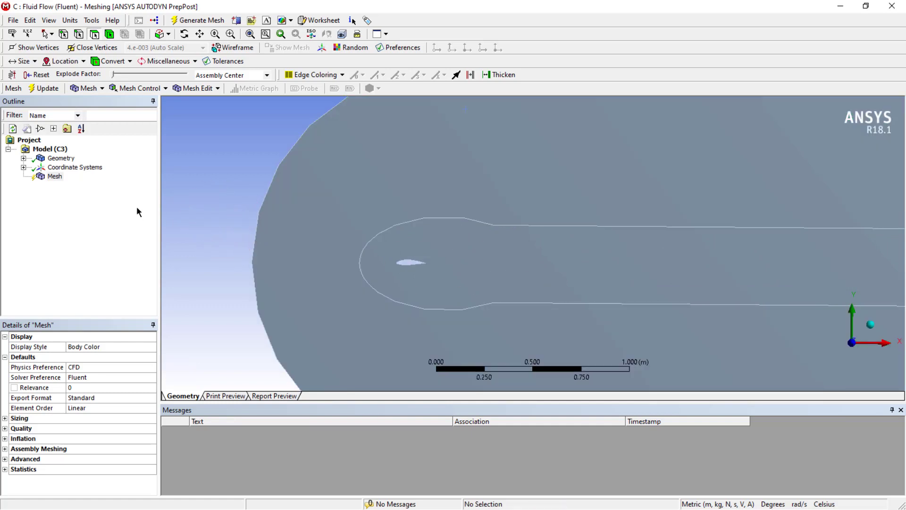
click(52, 178)
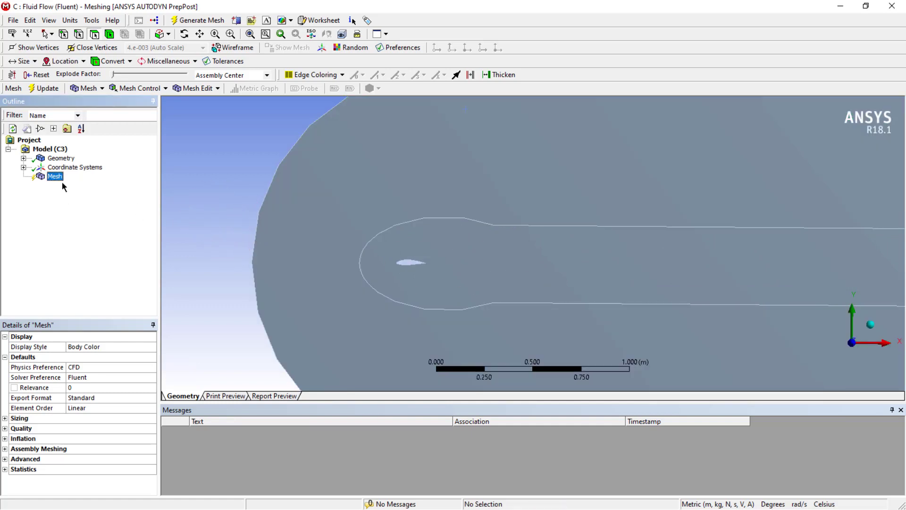
right_click(52, 178)
mouse_move(83, 185)
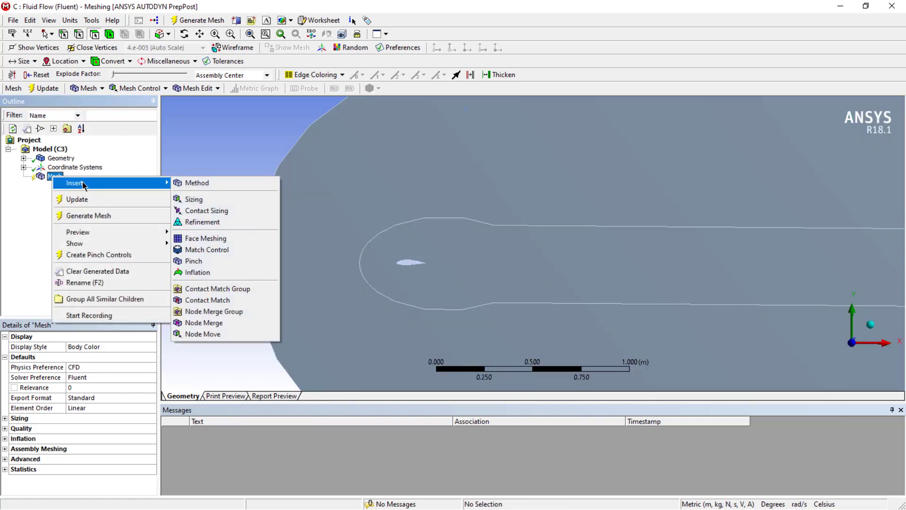
click(212, 230)
Scope the refinement to the inner wake face and set its level to 3
click(586, 278)
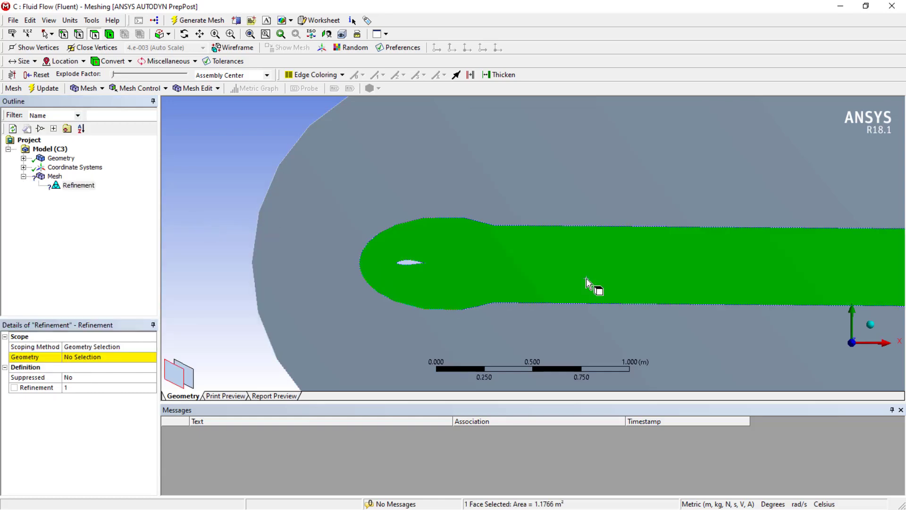
click(95, 357)
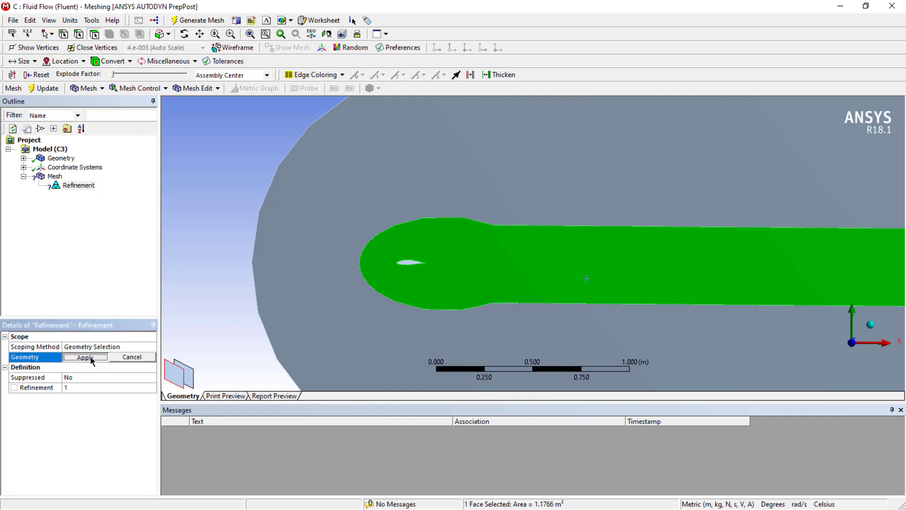
click(76, 357)
click(81, 387)
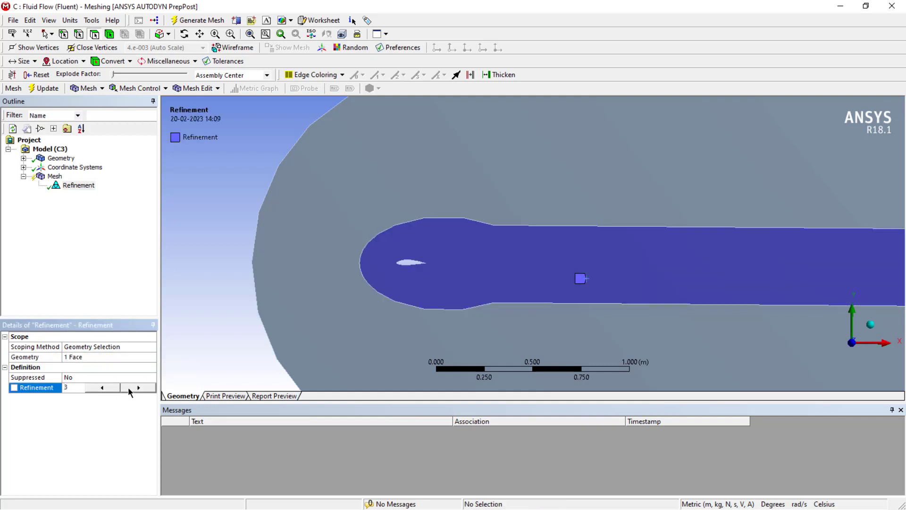
click(69, 247)
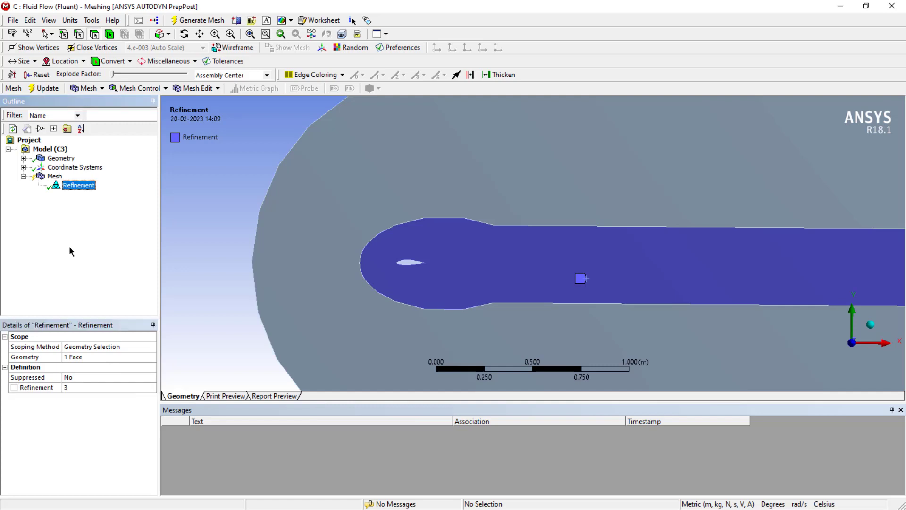
Set the mesh's Element Order to Program Controlled
click(51, 177)
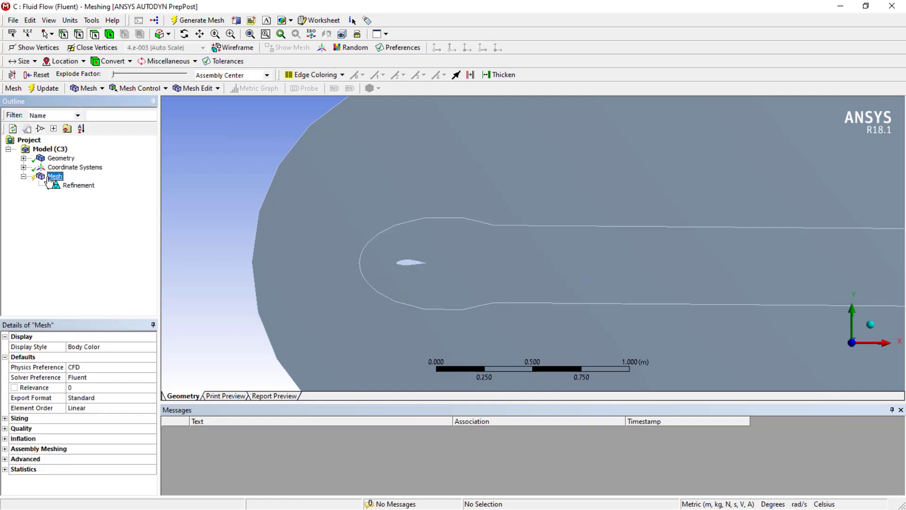
click(85, 398)
click(151, 398)
click(151, 398)
click(151, 398)
click(5, 419)
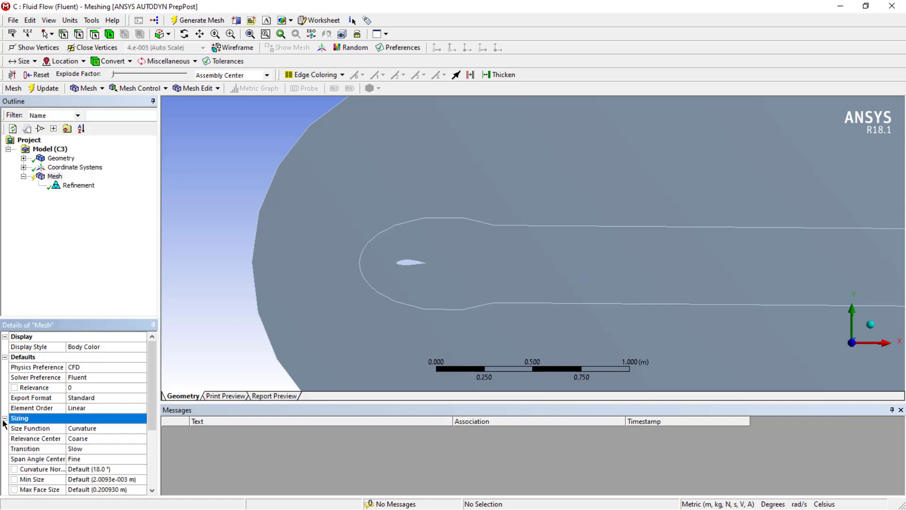
click(116, 408)
click(142, 408)
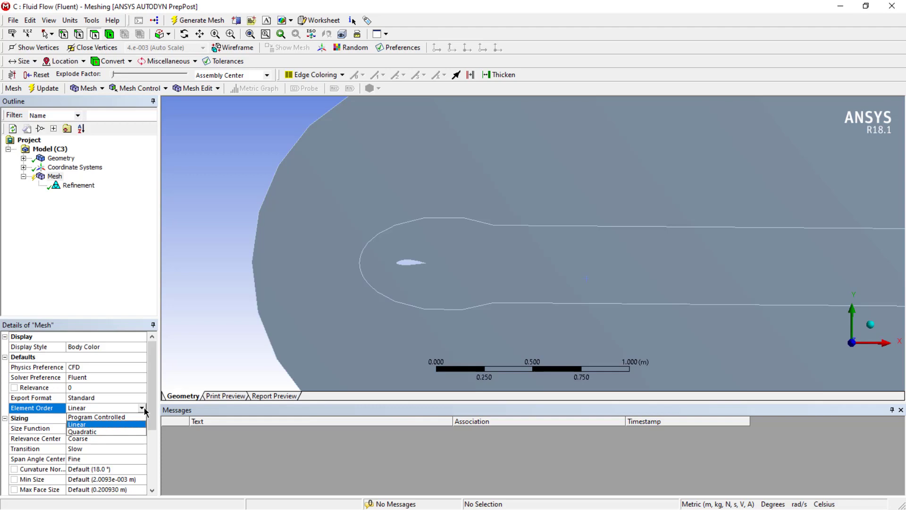
click(120, 417)
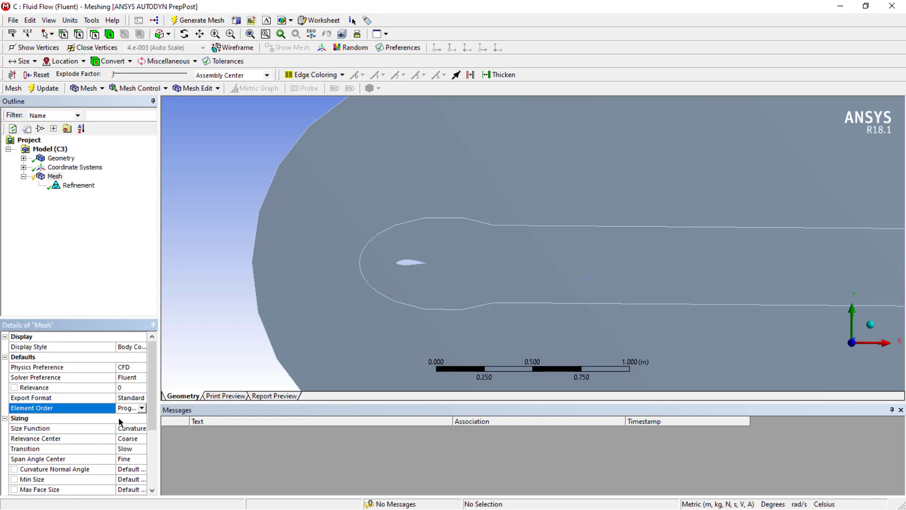
Set Size Function to Proximity and Curvature with Relevance Center Fine
drag(108, 324, 108, 224)
drag(159, 356, 218, 356)
click(161, 332)
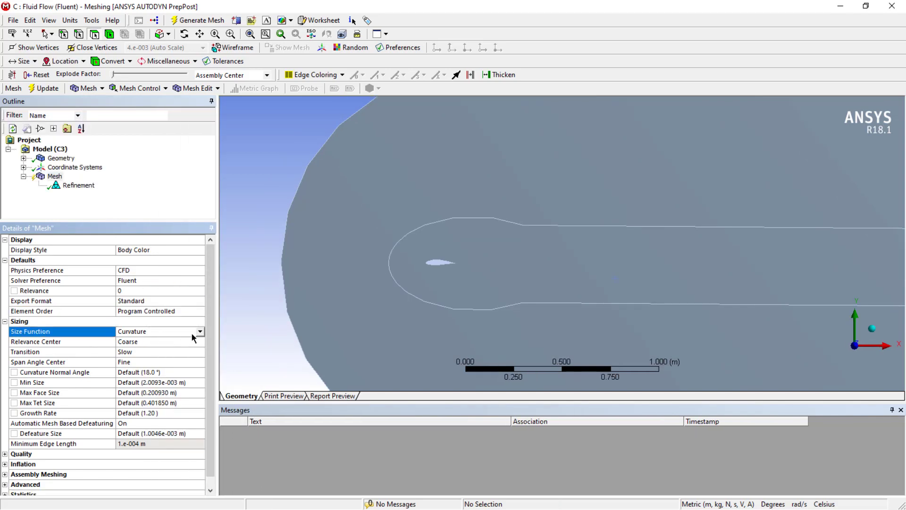
click(200, 331)
click(157, 346)
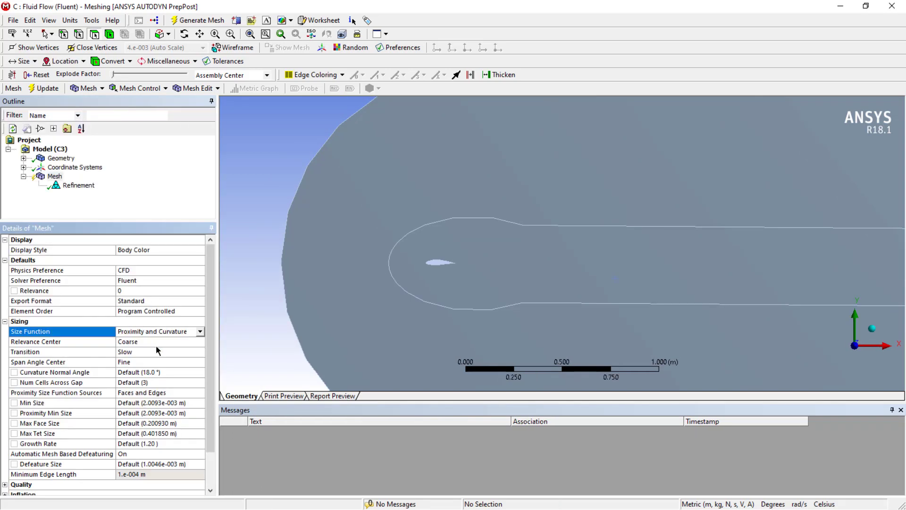
click(154, 341)
click(200, 341)
click(157, 366)
Keep Transition at Slow and expand the Quality settings
click(151, 352)
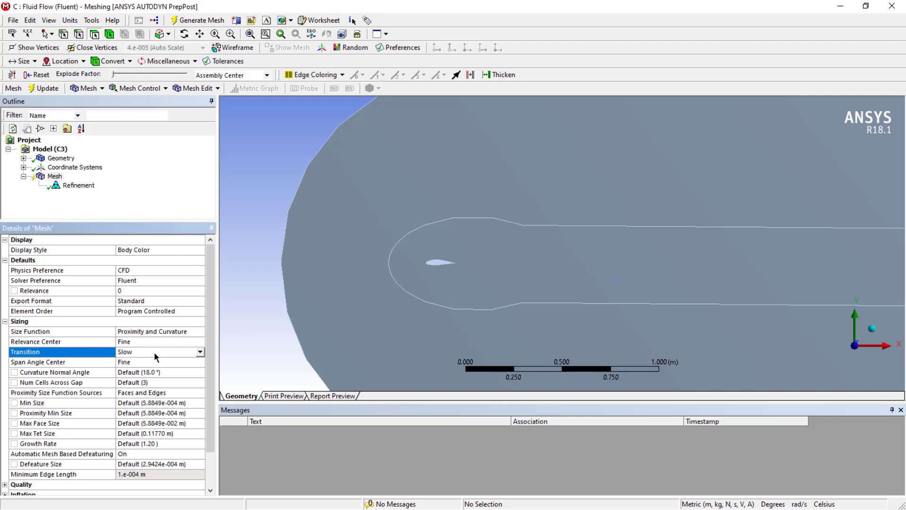
click(200, 352)
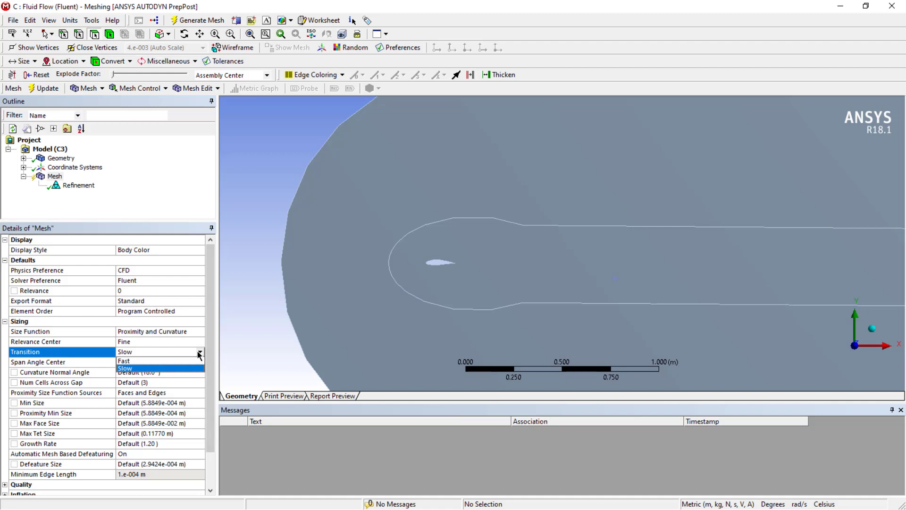
click(200, 351)
click(201, 352)
click(158, 200)
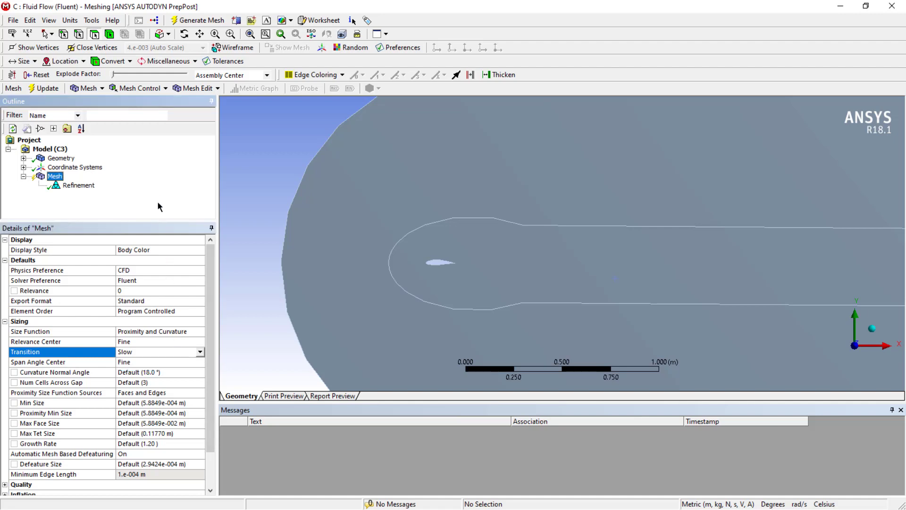
scroll(32, 431, down, 2)
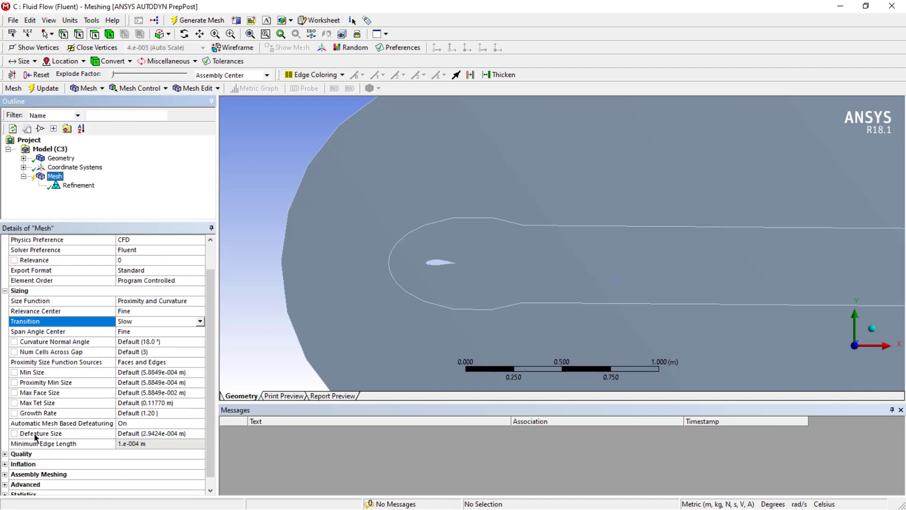
click(5, 443)
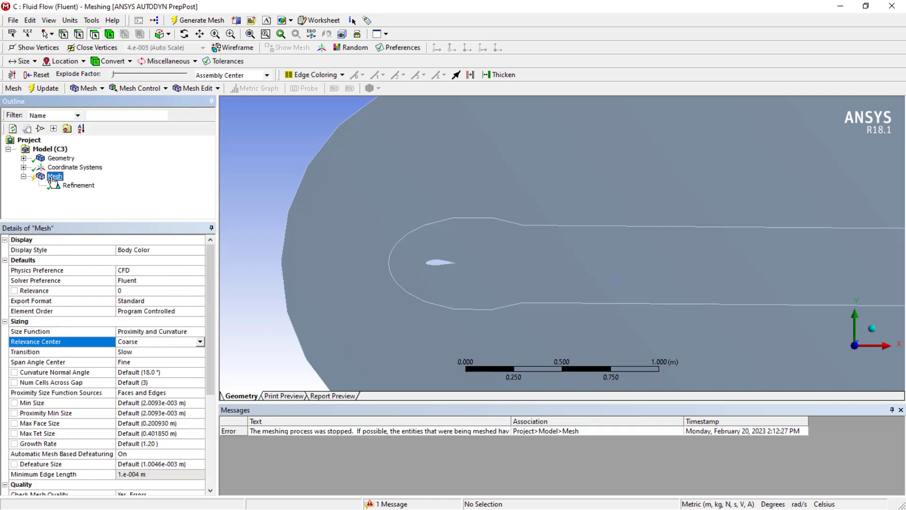
Insert an Inflation control under Mesh
right_click(53, 179)
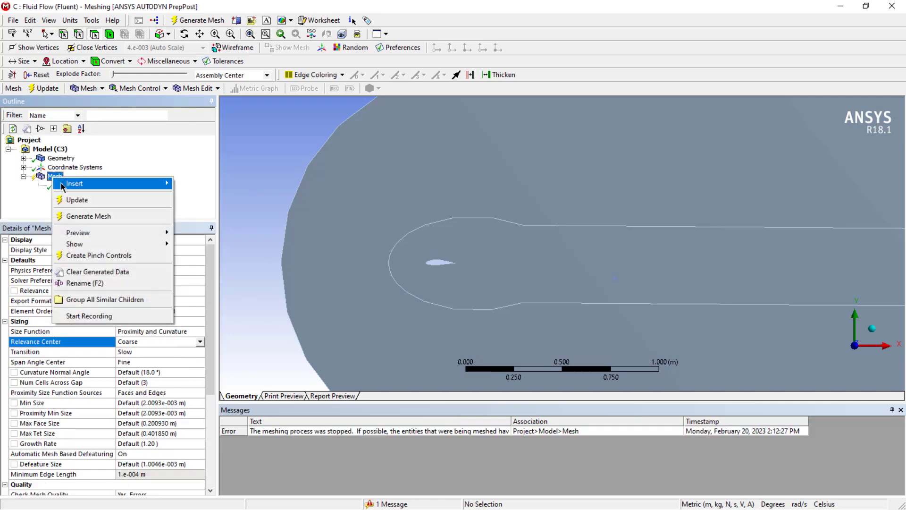
mouse_move(87, 188)
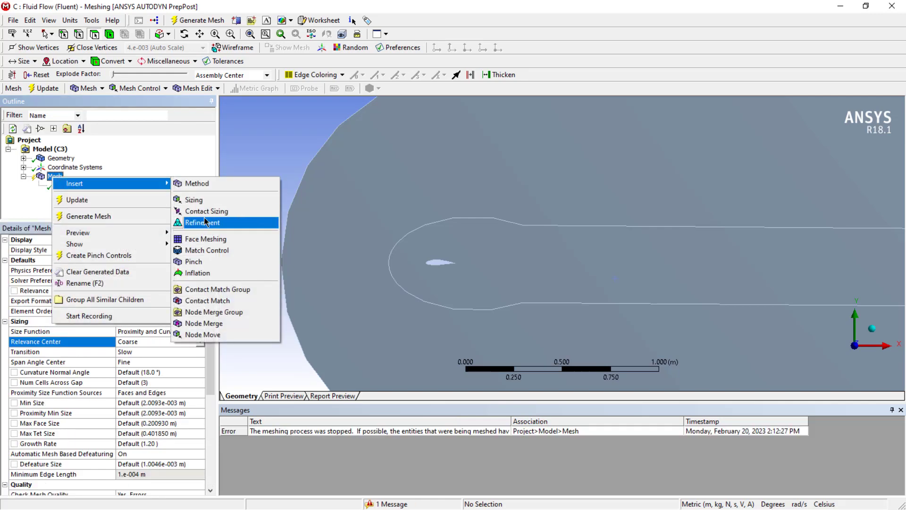
click(210, 275)
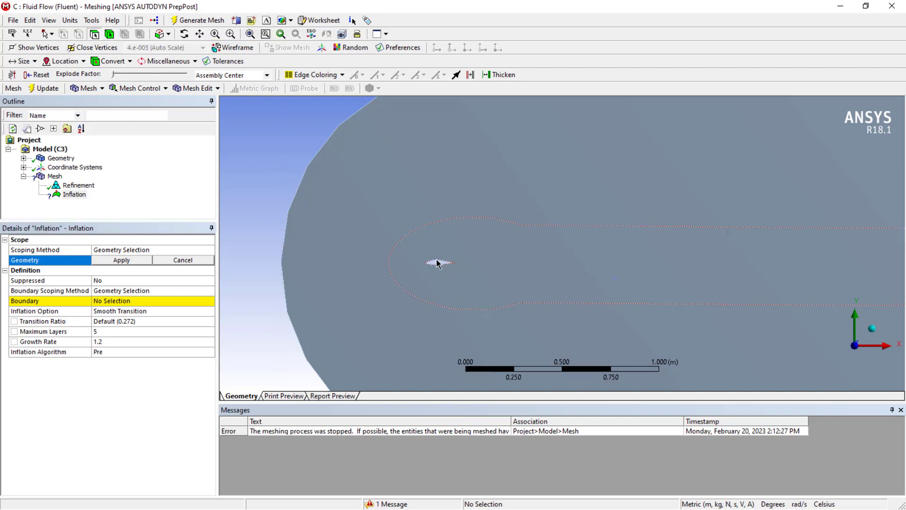
Scope the Inflation control's geometry to the single flow-domain face
scroll(435, 263, up, 10)
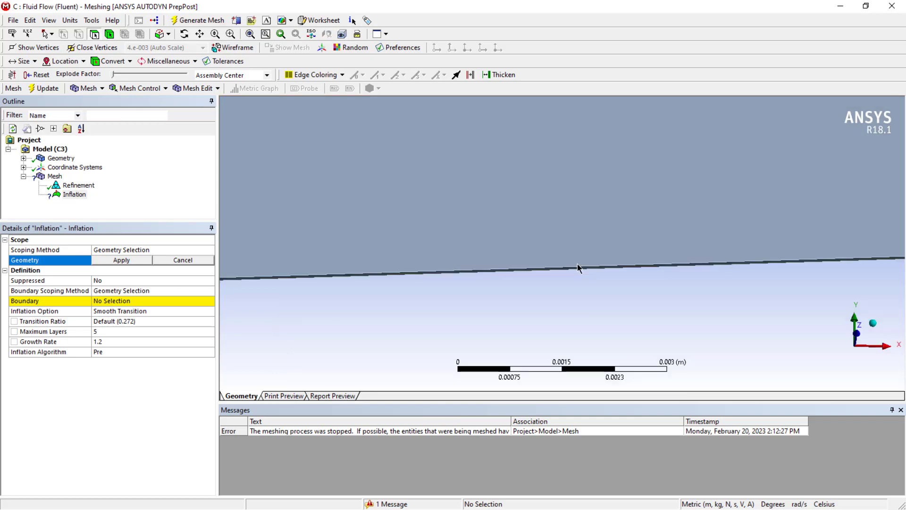
click(577, 274)
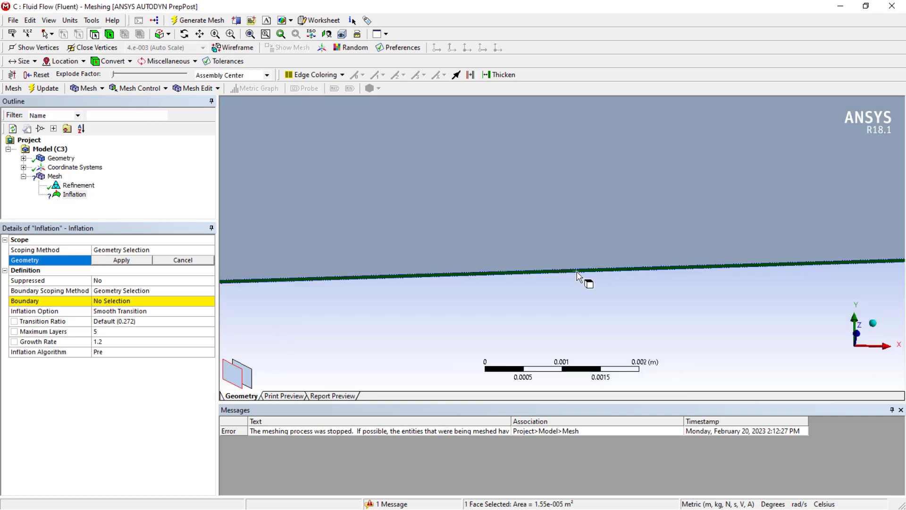
click(125, 302)
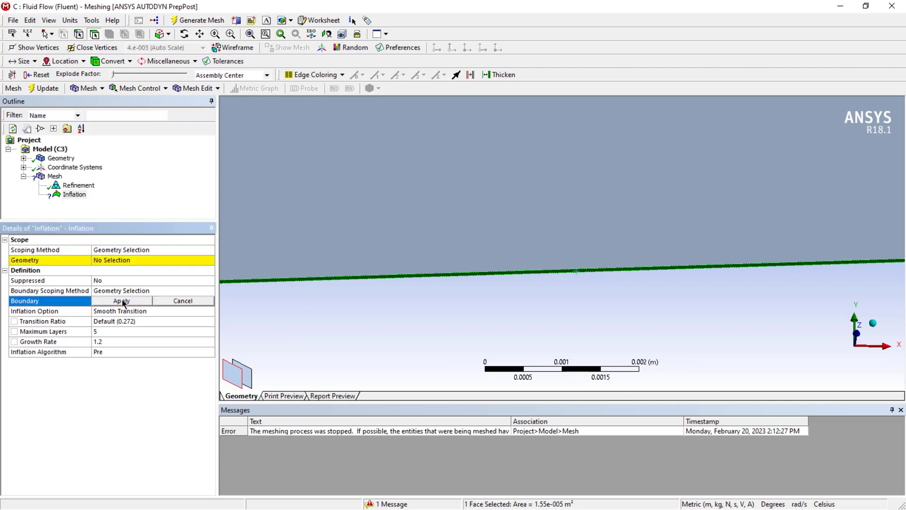
click(125, 302)
click(125, 254)
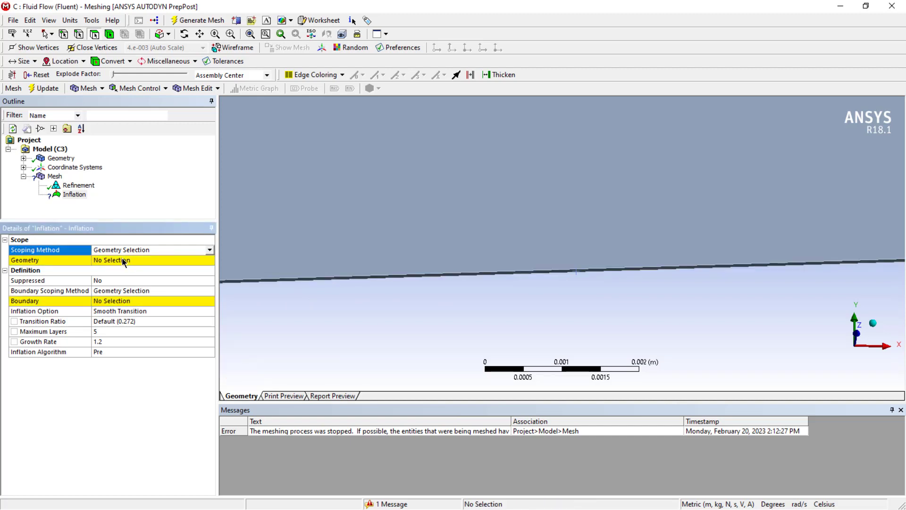
click(123, 261)
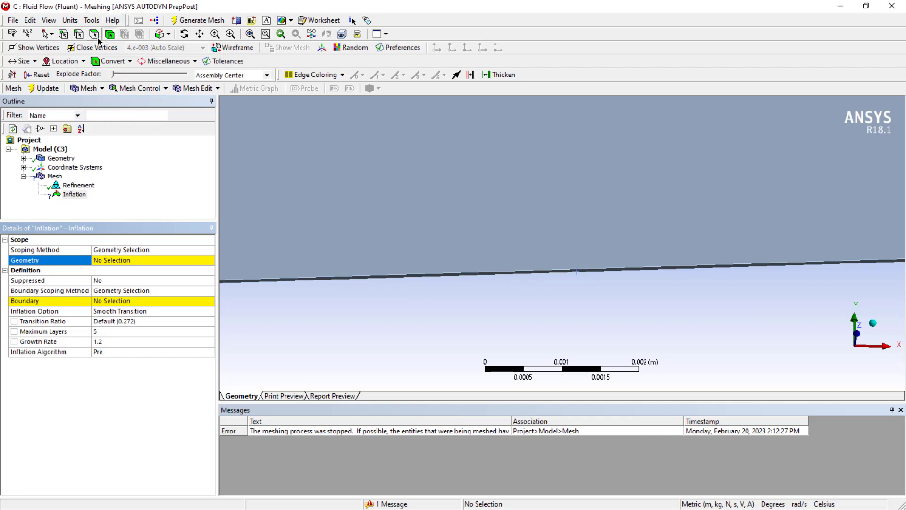
click(398, 283)
click(105, 261)
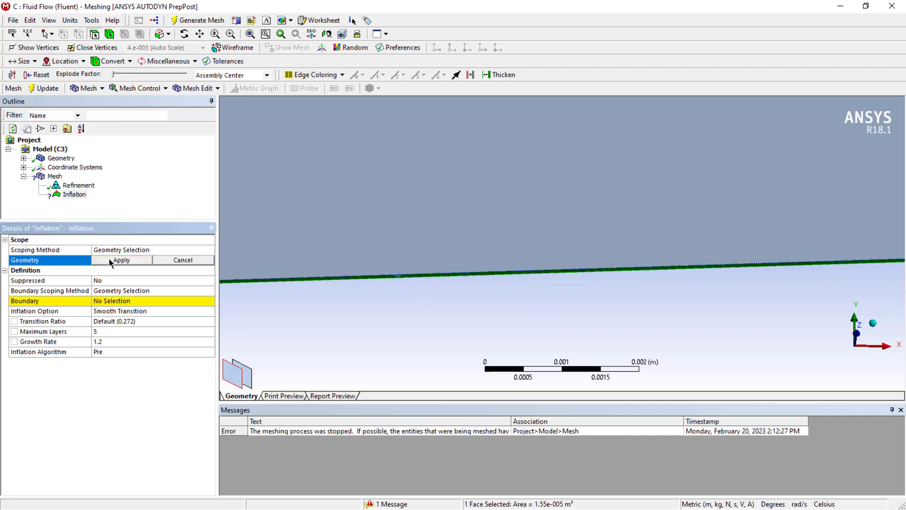
click(109, 258)
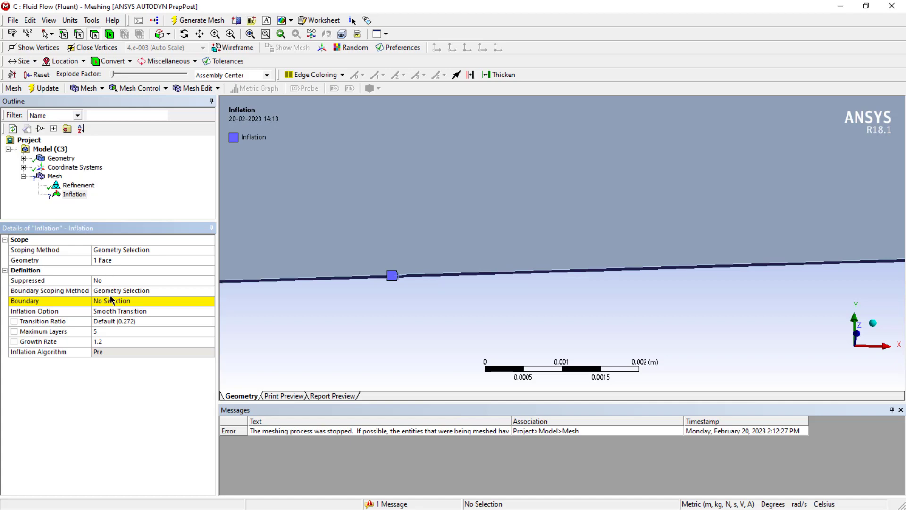
Reopen the Inflation details and begin reassigning its geometry selection
click(113, 302)
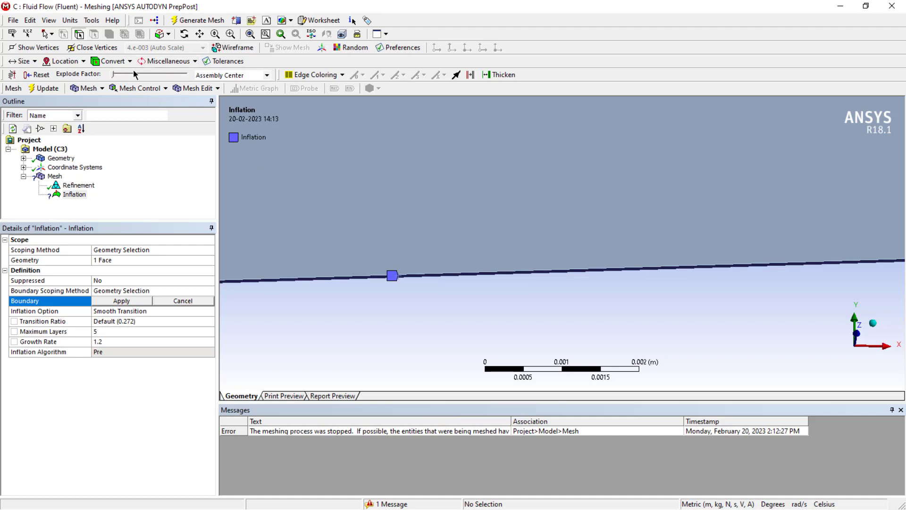
click(75, 195)
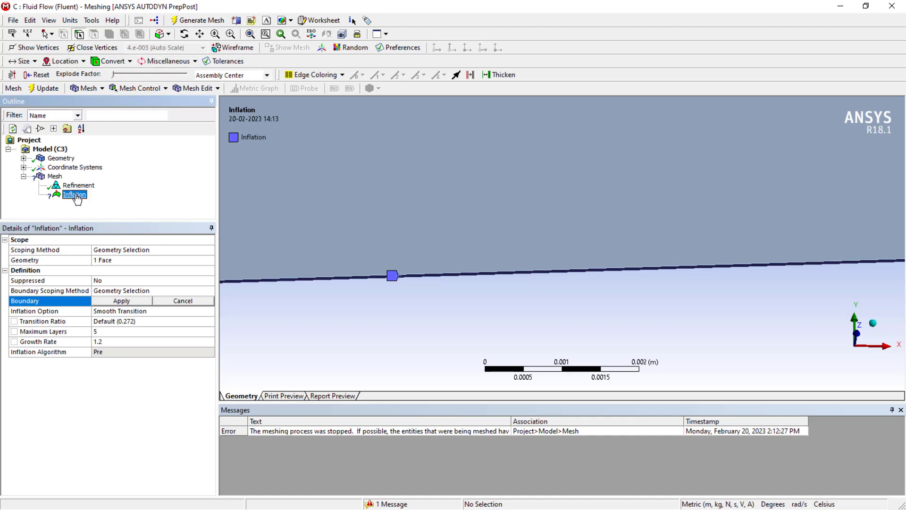
click(114, 261)
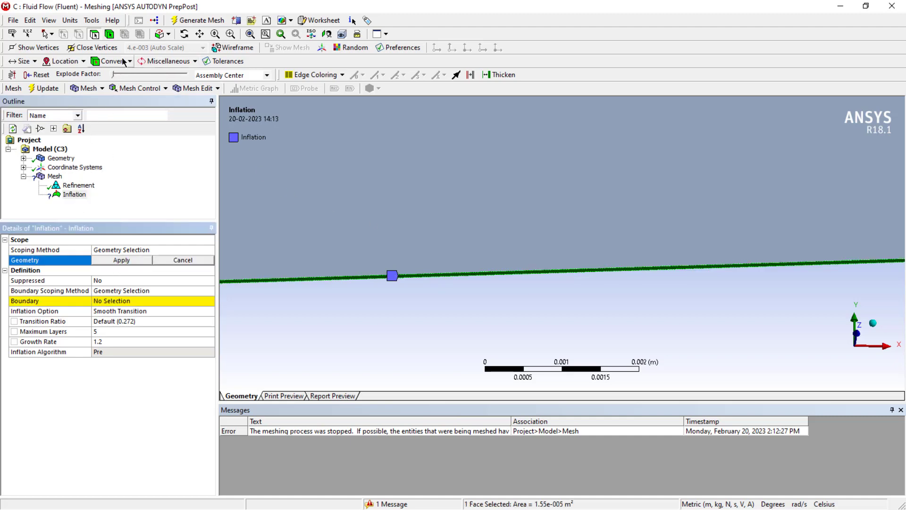
Set the Inflation geometry to the fluid body and its boundary to the airfoil edge
click(110, 34)
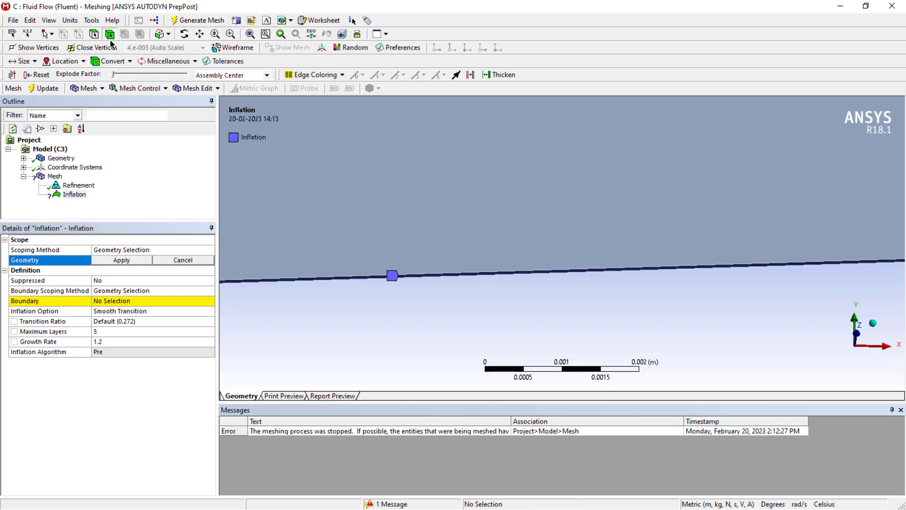
click(313, 260)
click(125, 264)
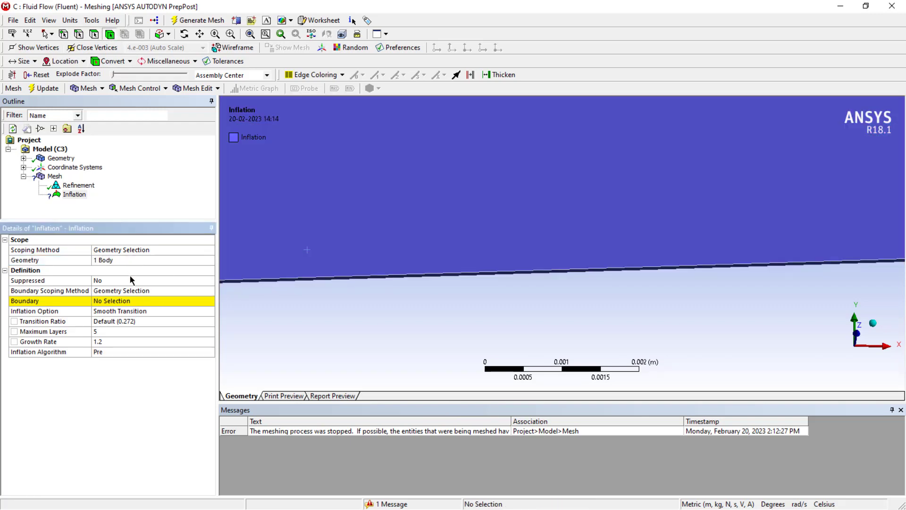
click(130, 302)
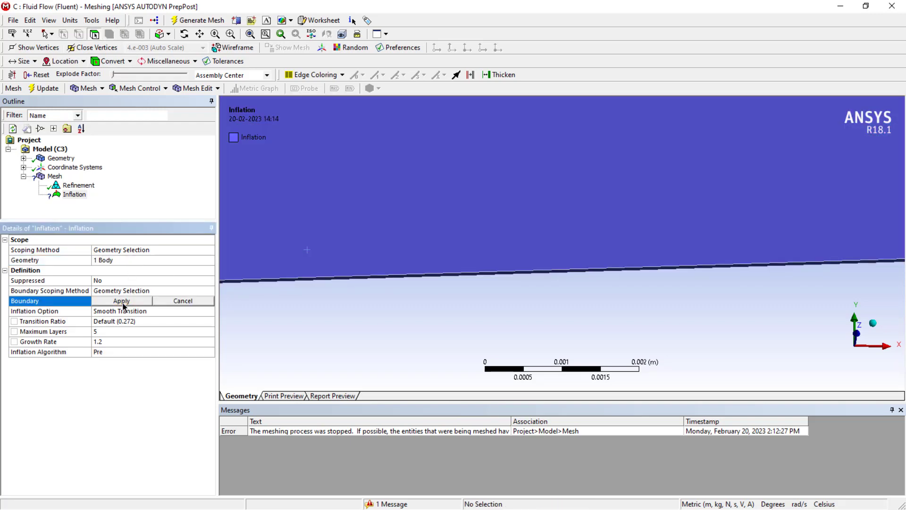
click(290, 283)
click(122, 301)
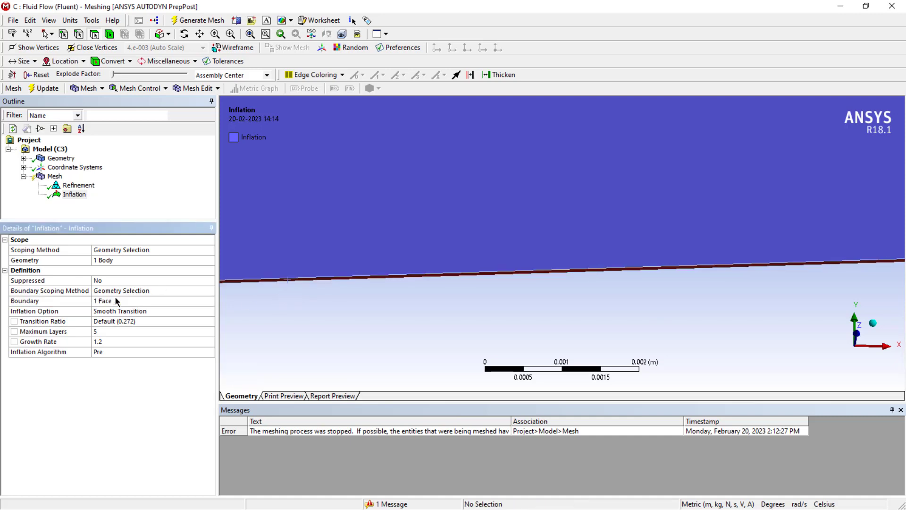
Raise the Inflation's Maximum Layers to 20
click(108, 332)
click(179, 332)
click(178, 333)
click(179, 332)
click(178, 333)
click(178, 332)
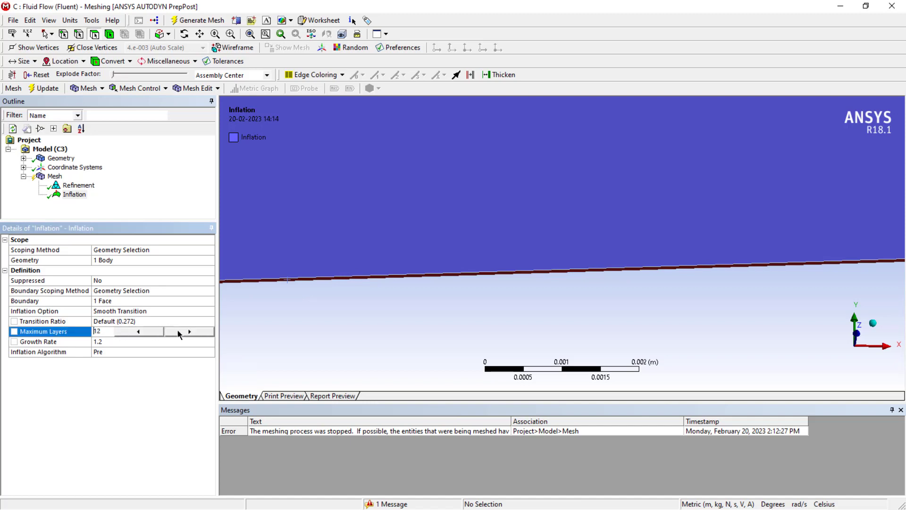
click(178, 333)
click(179, 332)
click(178, 333)
click(179, 333)
click(178, 332)
click(178, 332)
click(179, 333)
click(179, 333)
click(93, 387)
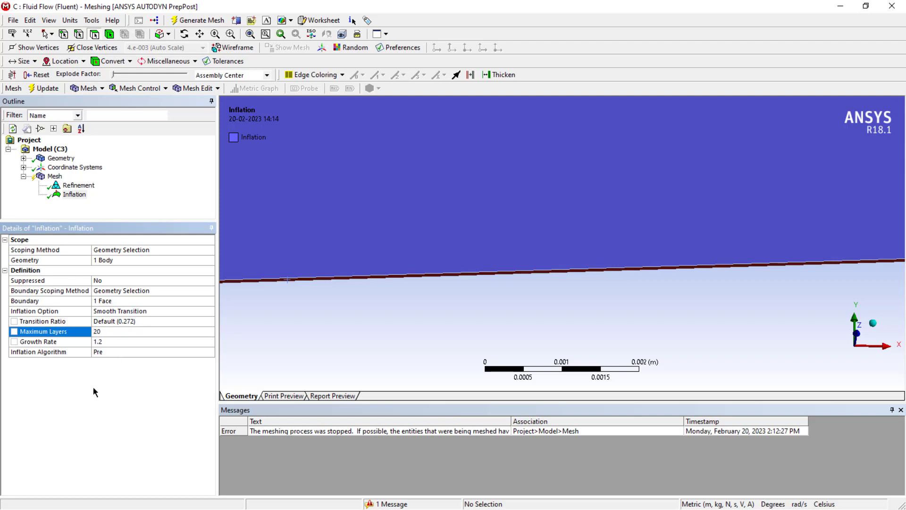
Run Generate Mesh on the Mesh outline item, zooming into the domain while it runs
right_click(54, 177)
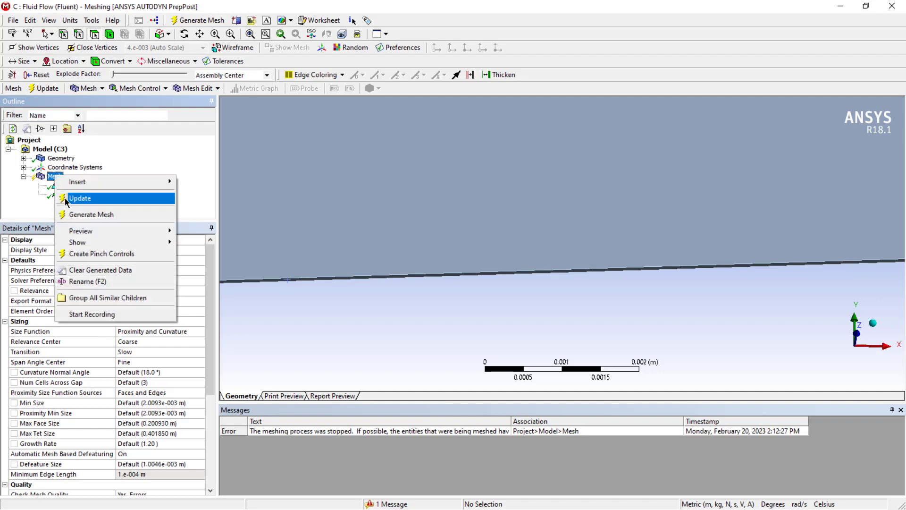
click(90, 213)
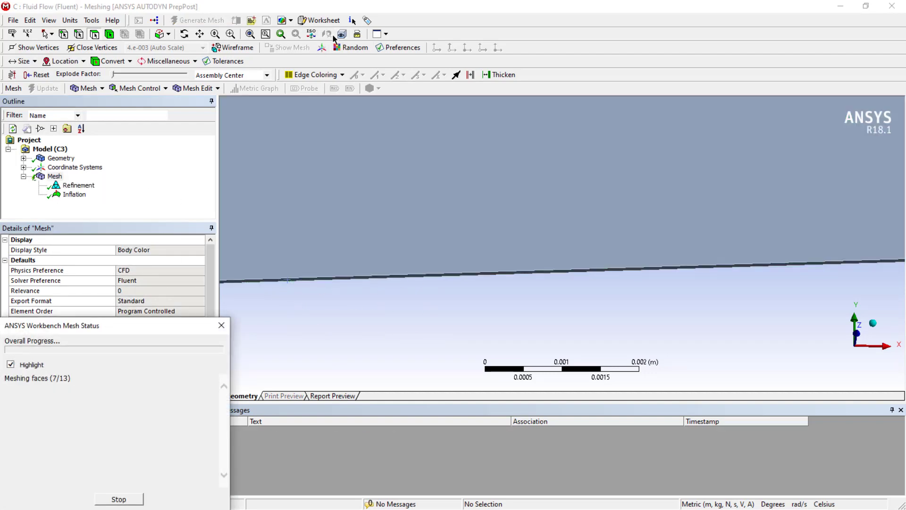
scroll(376, 232, up, 3)
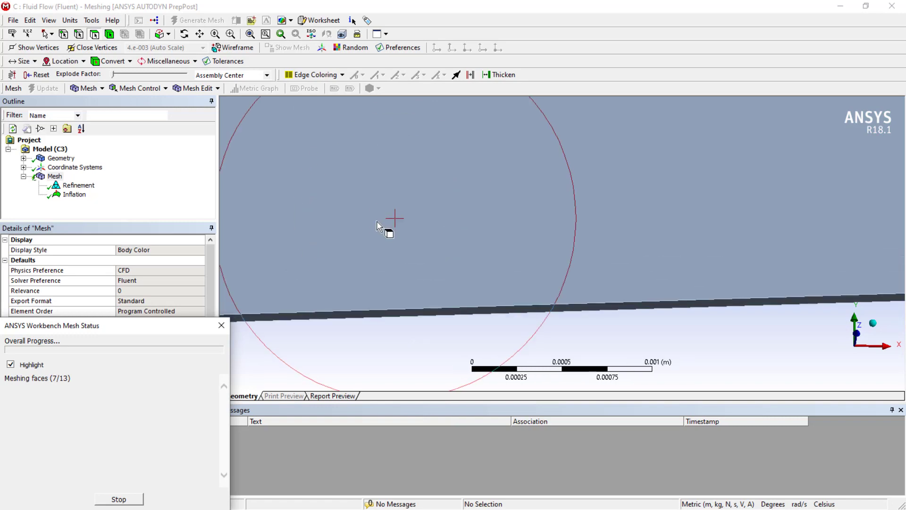
scroll(383, 229, up, 8)
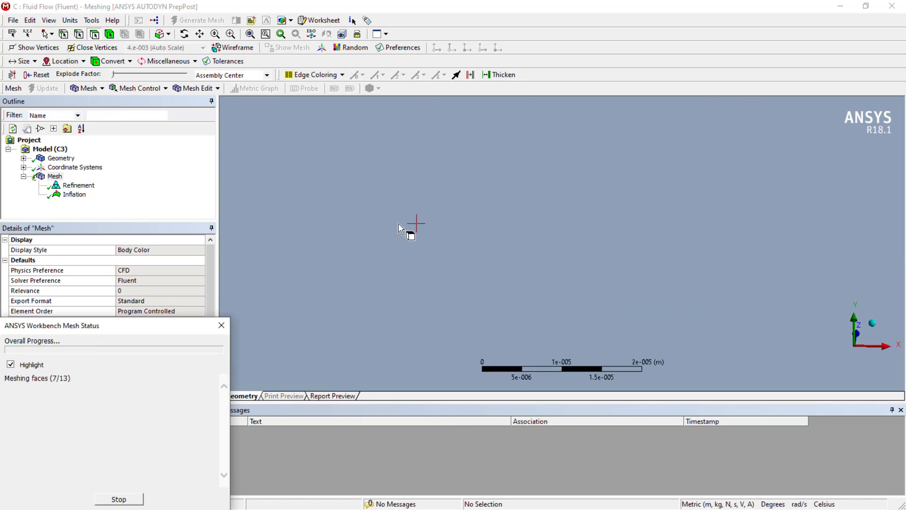
scroll(399, 225, up, 6)
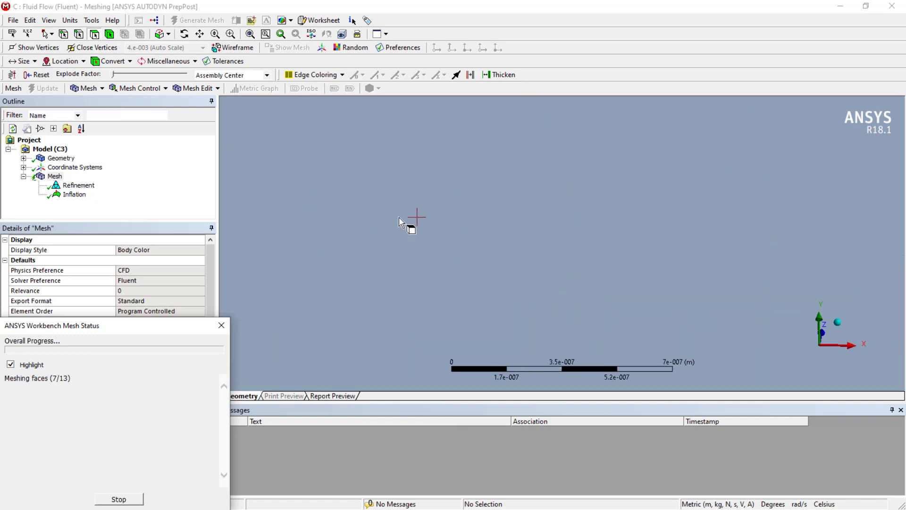
scroll(399, 215, up, 8)
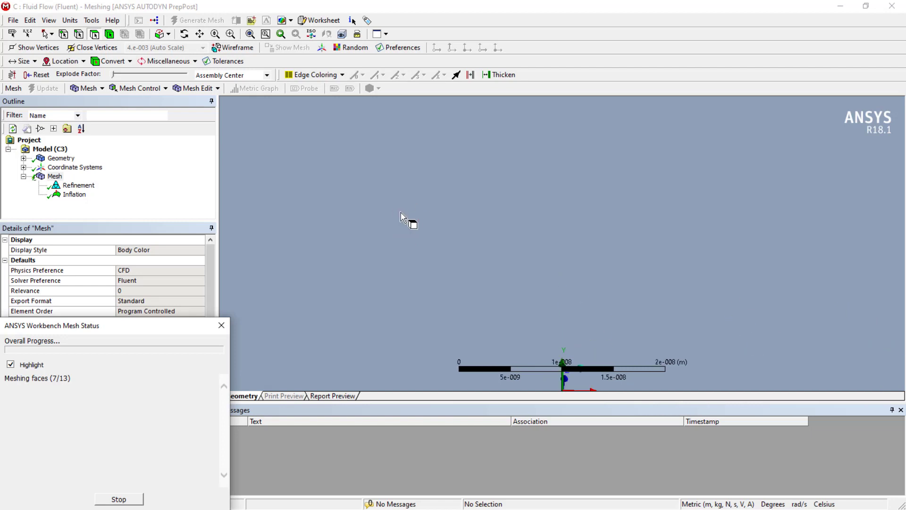
scroll(402, 217, up, 6)
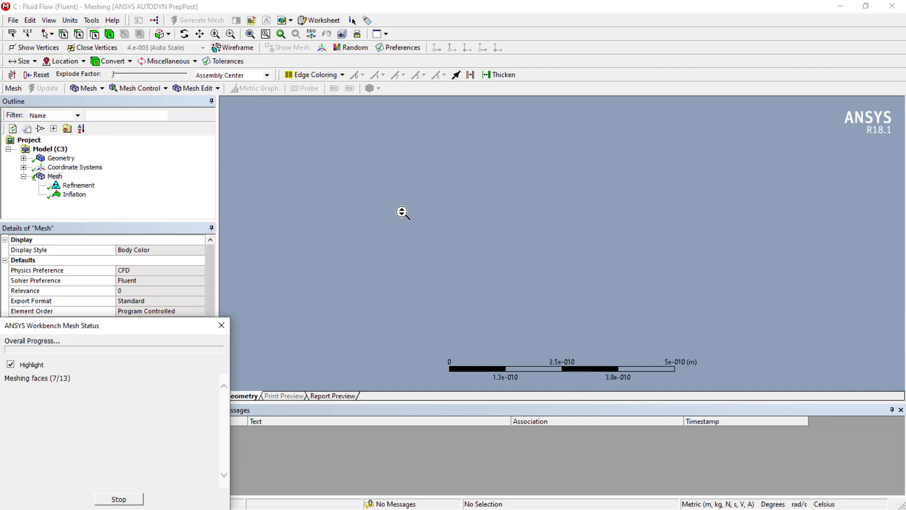
scroll(402, 213, up, 7)
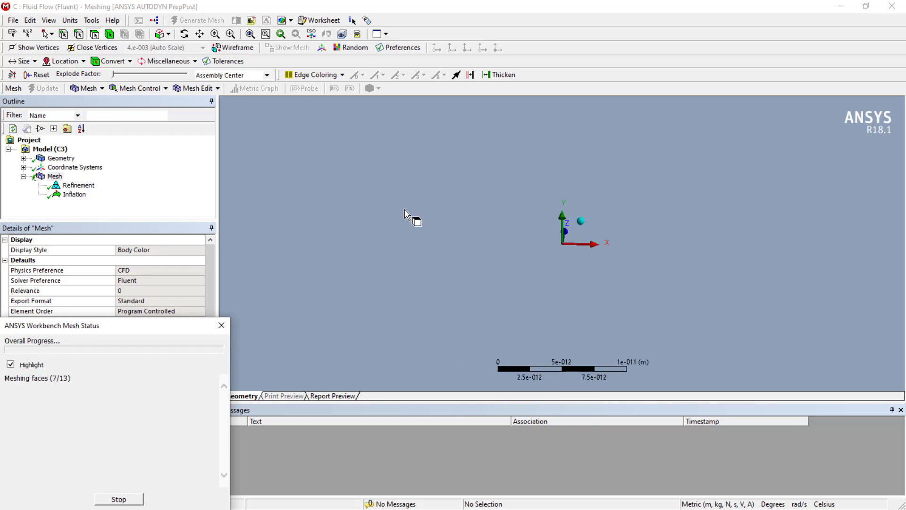
scroll(402, 209, down, 3)
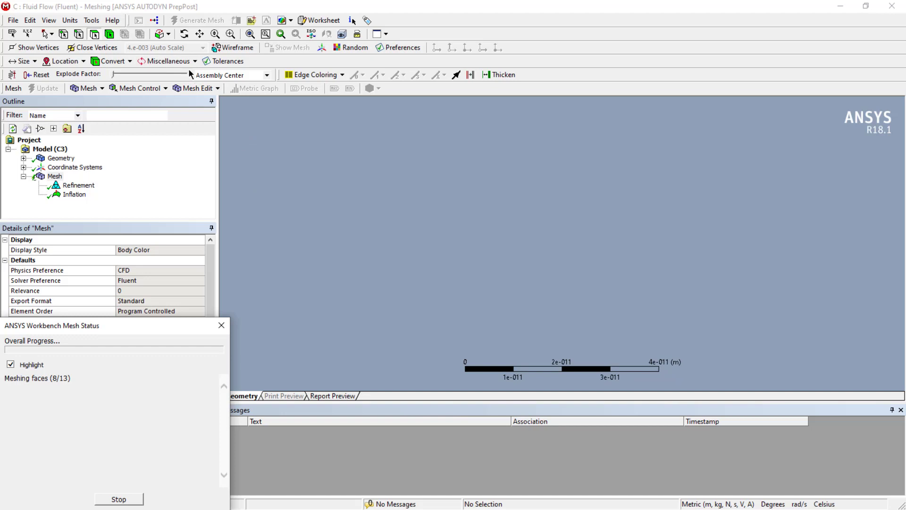
click(200, 33)
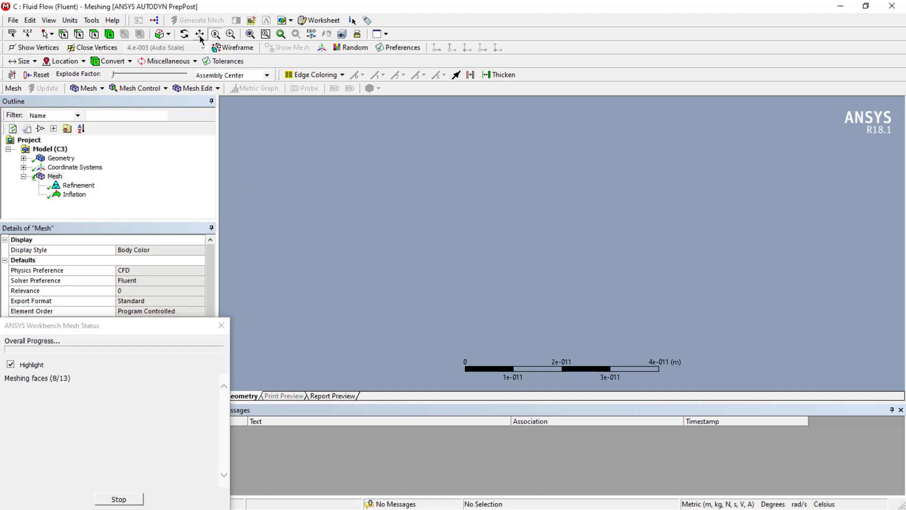
Fit the whole airfoil domain in view and inspect the finished mesh with the Magnifier
click(250, 34)
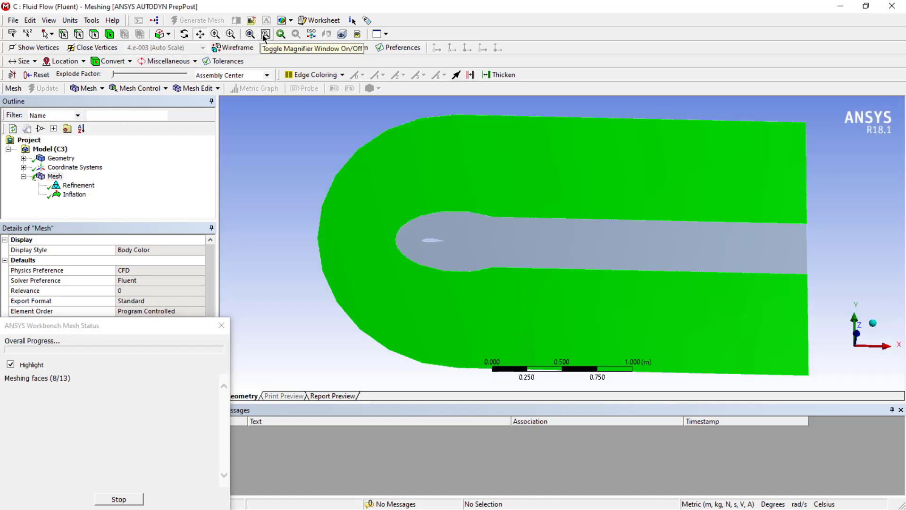
click(263, 37)
middle_drag(298, 156, 331, 182)
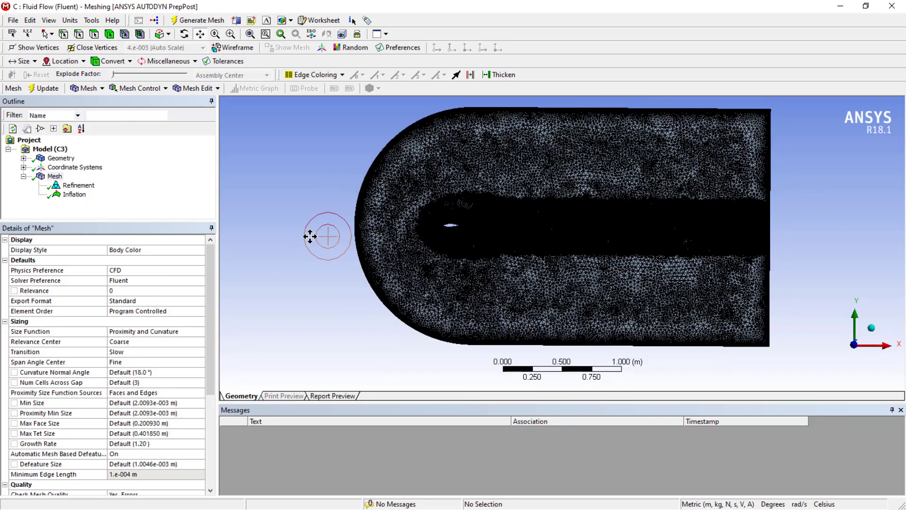
scroll(416, 212, up, 5)
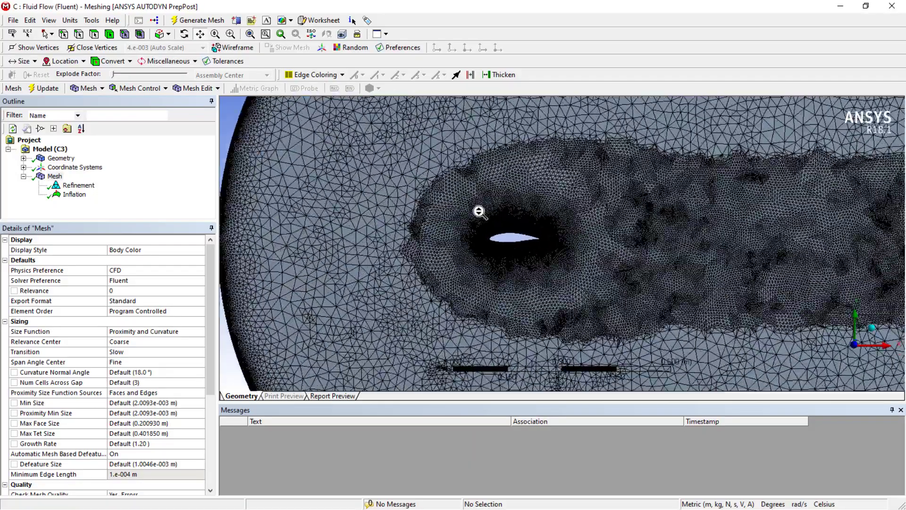
scroll(479, 212, up, 5)
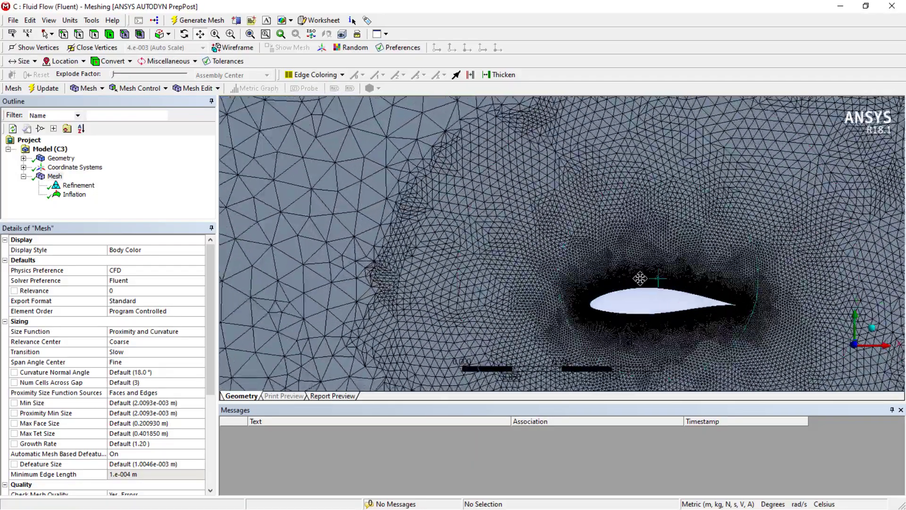
drag(640, 279, 518, 203)
scroll(409, 221, down, 10)
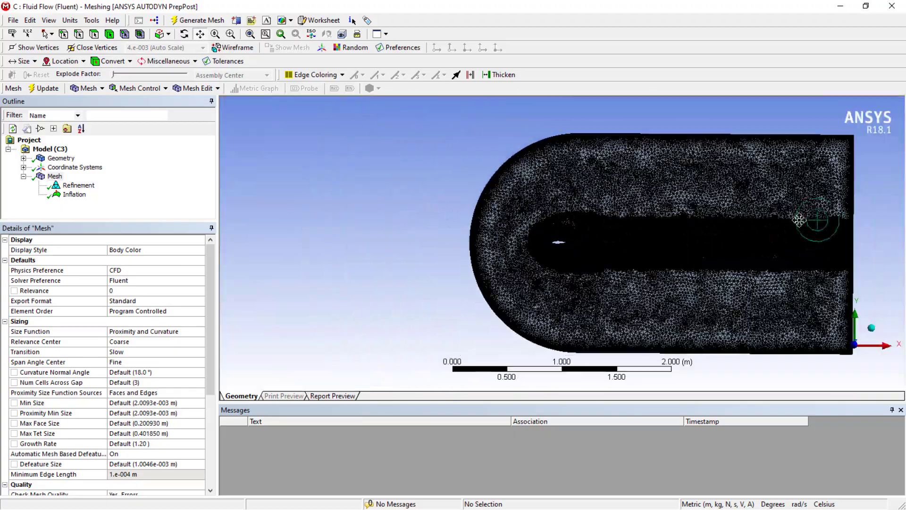
drag(810, 217, 429, 213)
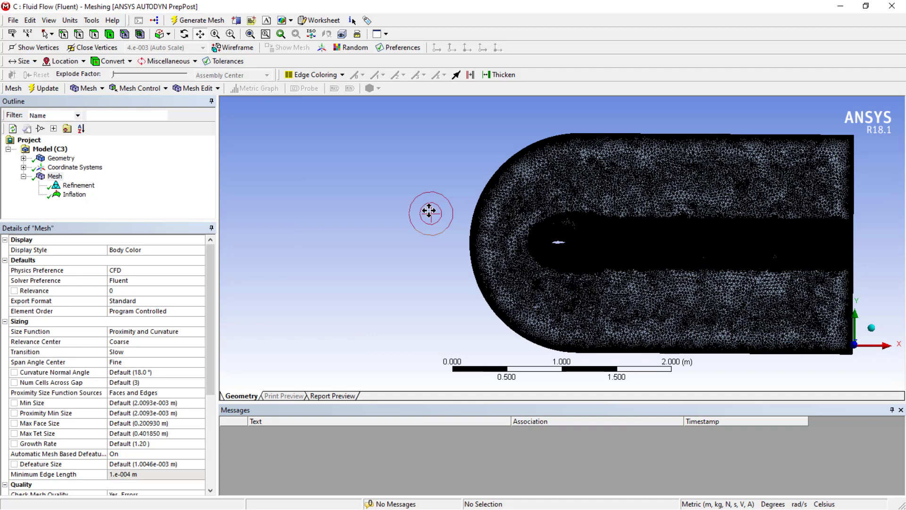